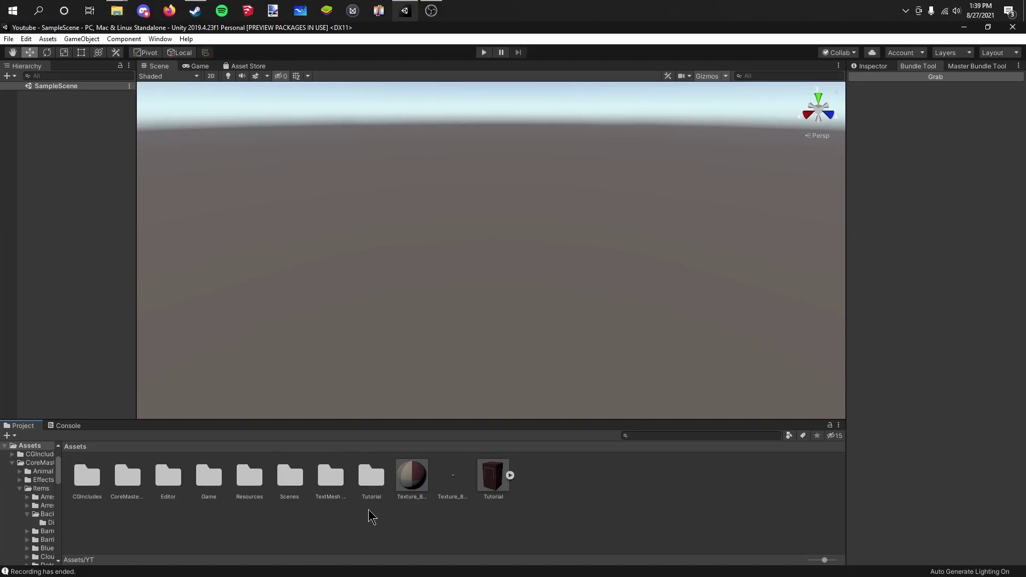
- Create a new folder named YT in the Assets folder
left_click(362, 527)
right_click(362, 527)
mouse_move(449, 243)
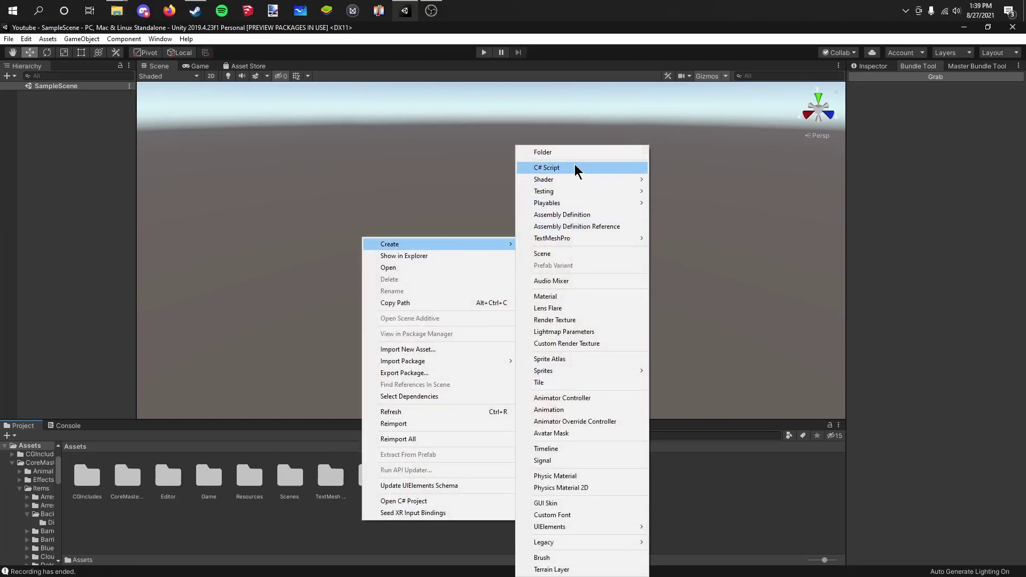
left_click(566, 152)
type("YT")
key("Return")
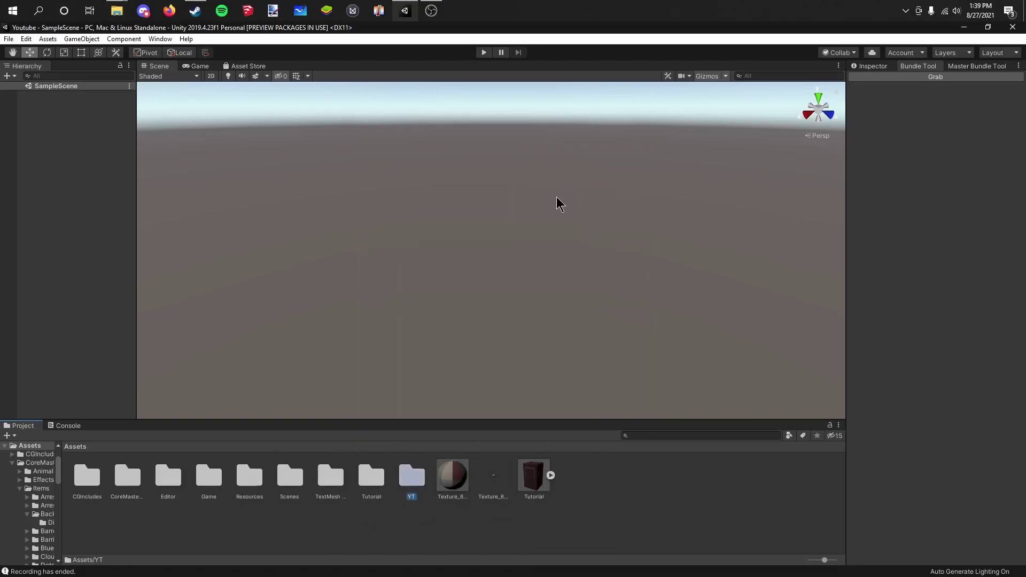
- Browse to CoreMasterBundle > Items > Supplies and bring up the Money_100 folder's options
double_click(131, 480)
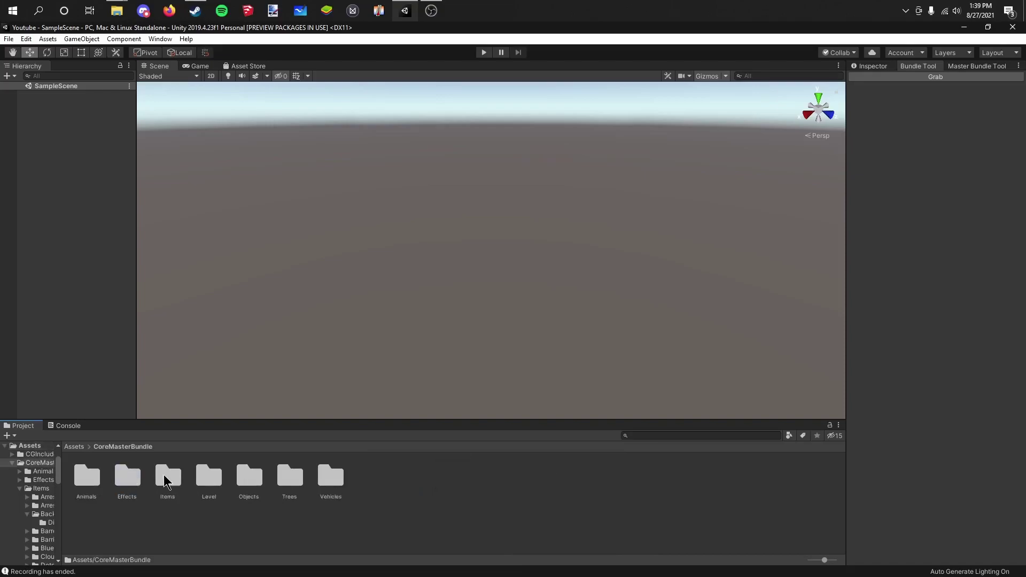
double_click(167, 477)
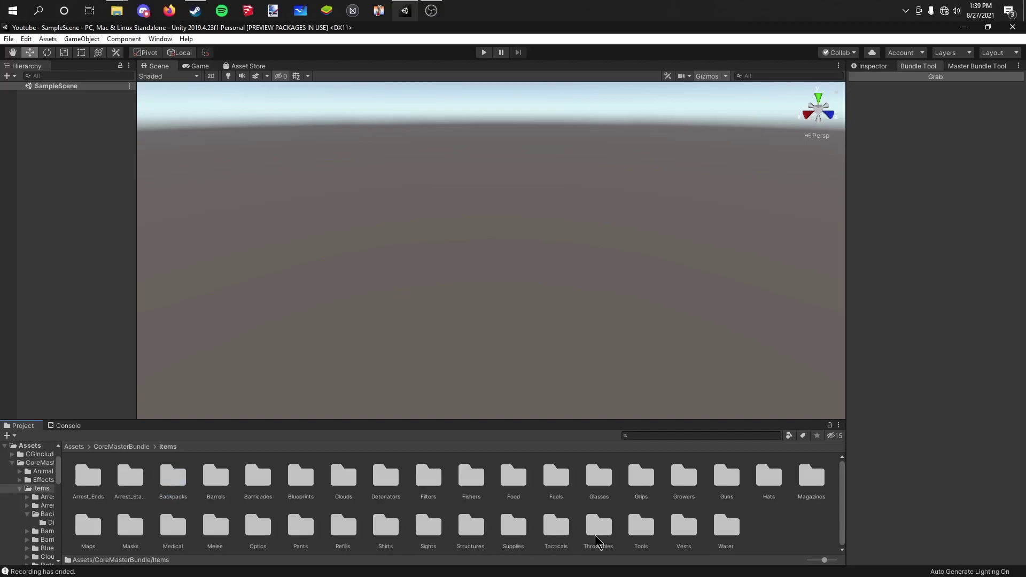
double_click(514, 527)
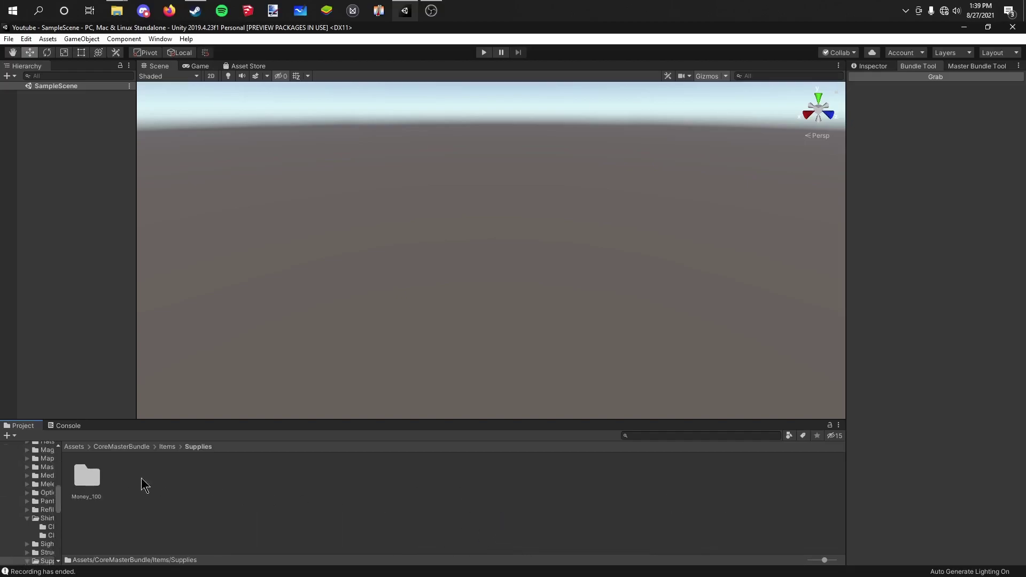
left_click(98, 479)
right_click(99, 483)
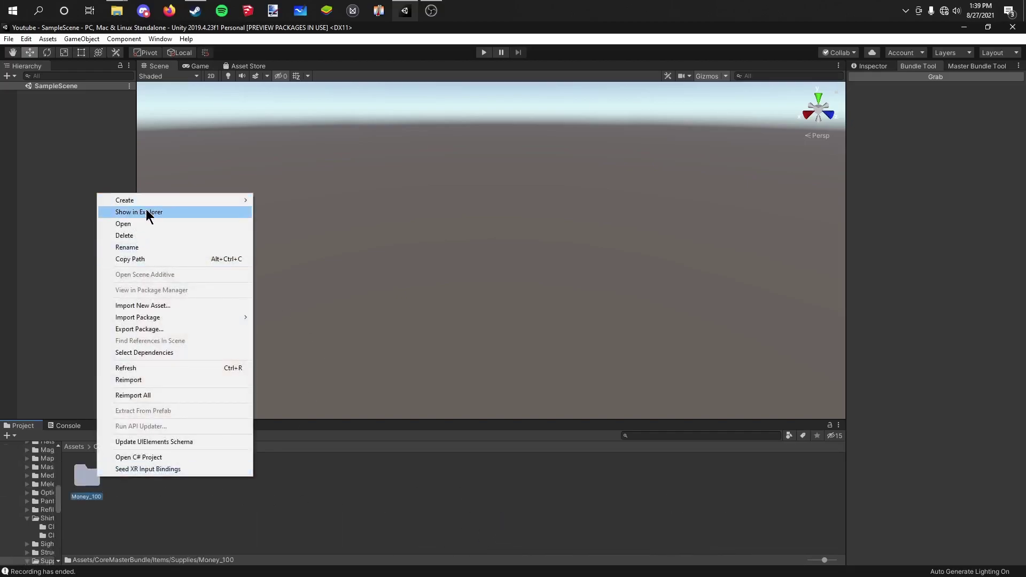
- Reveal Money_100 in File Explorer, paste a copy into Assets\YT and rename it TP
left_click(211, 209)
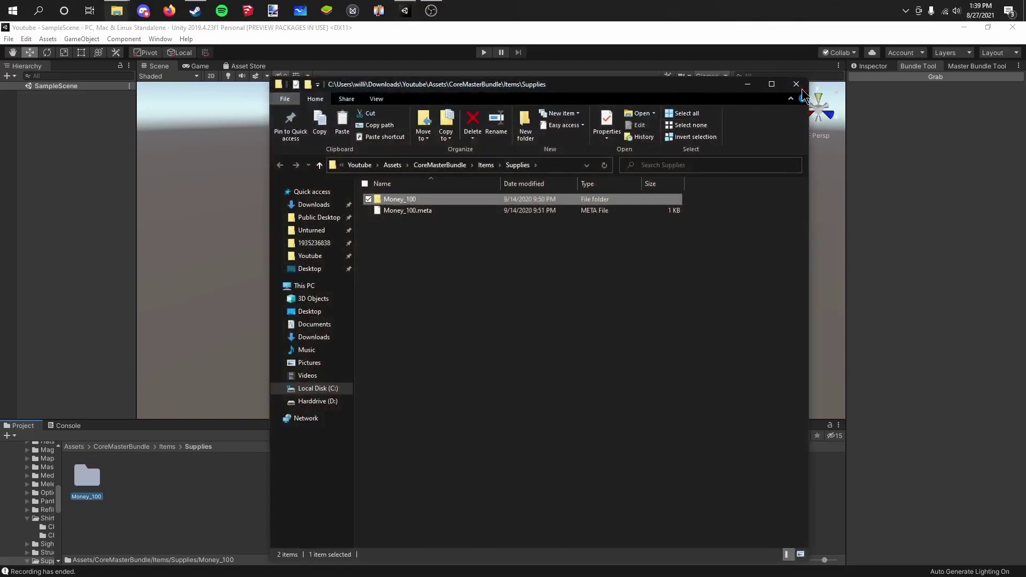
left_click(392, 165)
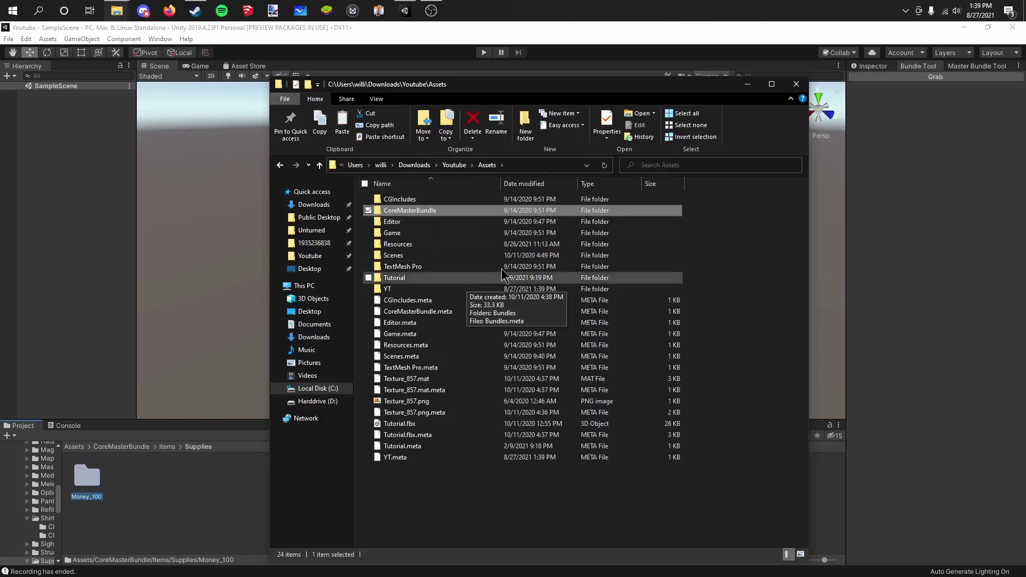
double_click(421, 290)
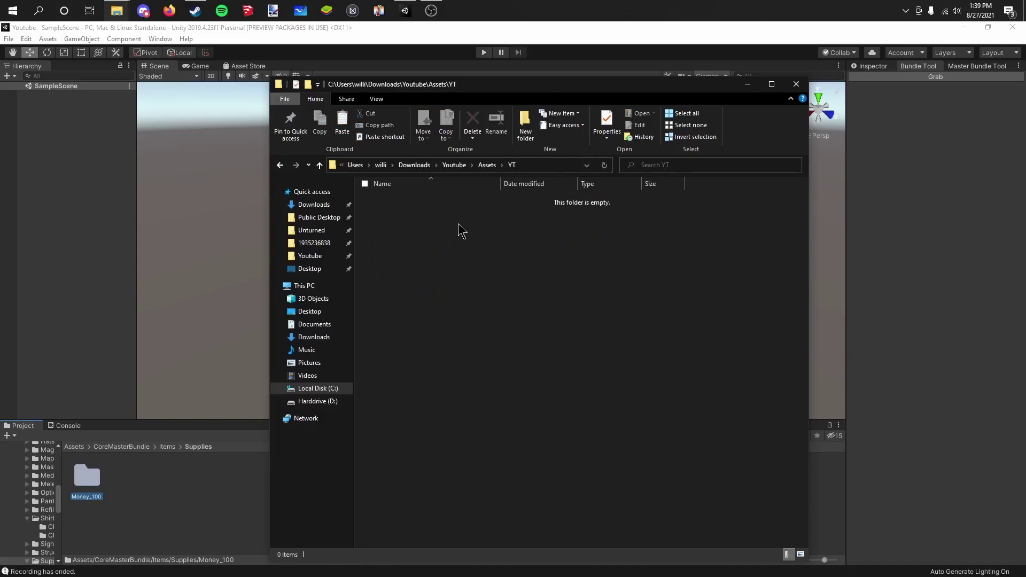
key("ctrl+v")
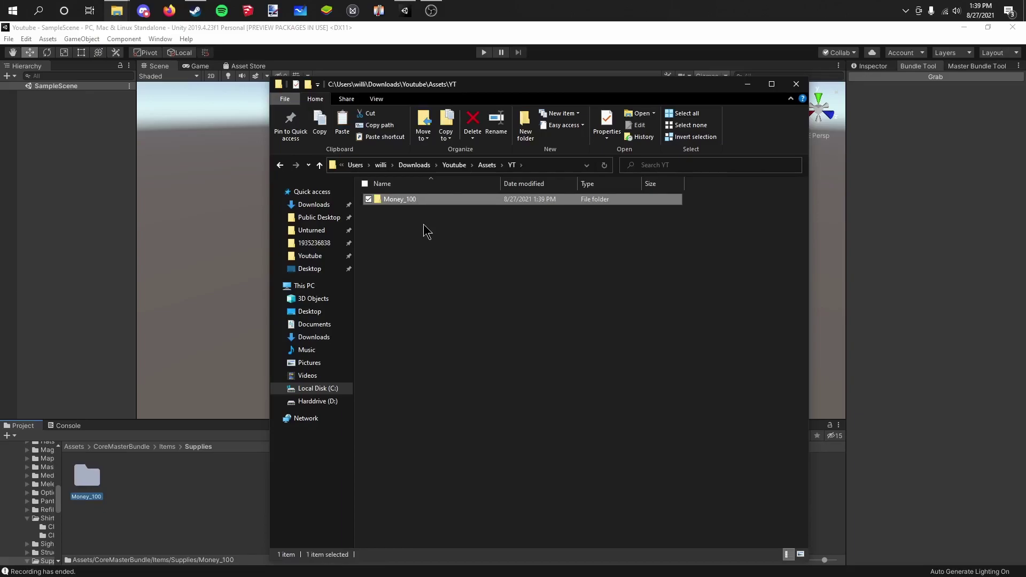
left_click(412, 201)
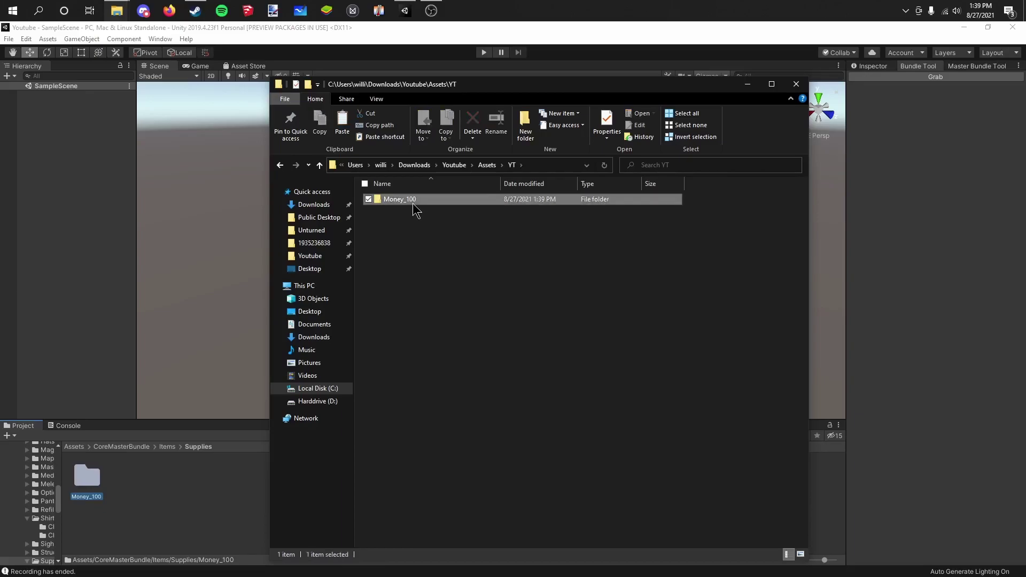
type("TP")
left_click(422, 246)
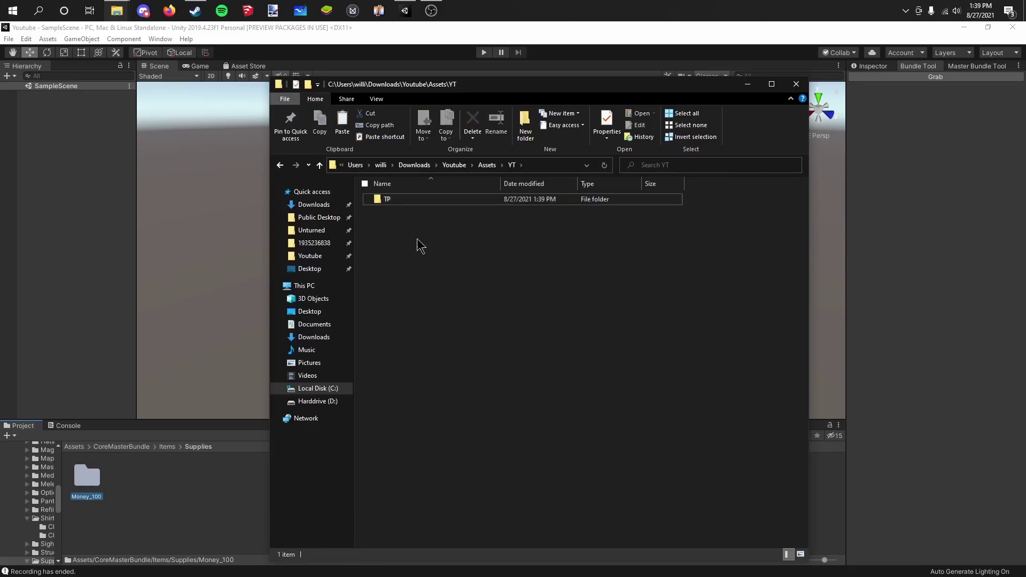
- Close File Explorer and clear the warnings from the Unity console
left_click(797, 84)
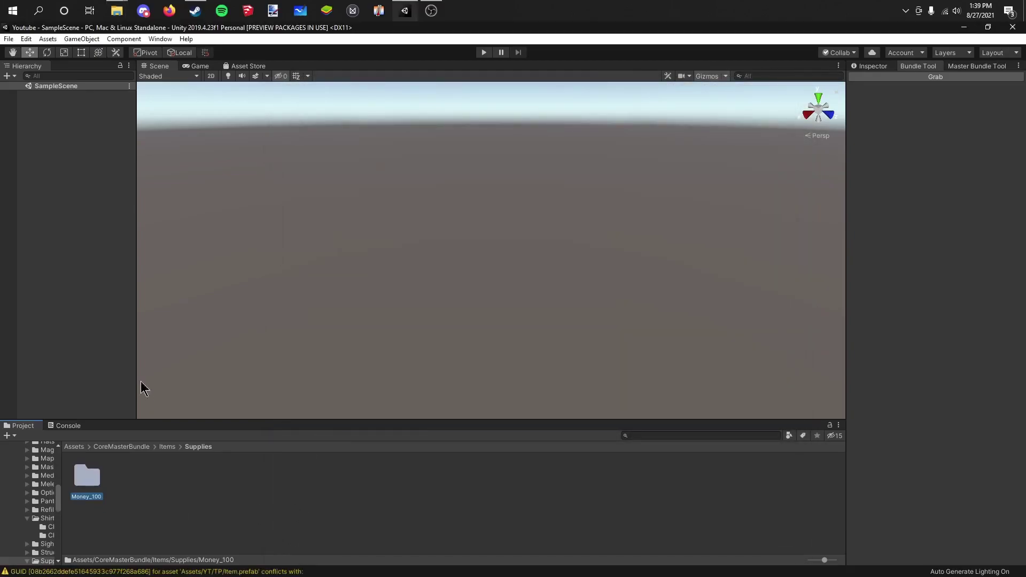
left_click(64, 426)
left_click(11, 436)
- Go into YT > TP and open the Item prefab in prefab mode, reviewing its Inspector
left_click(21, 426)
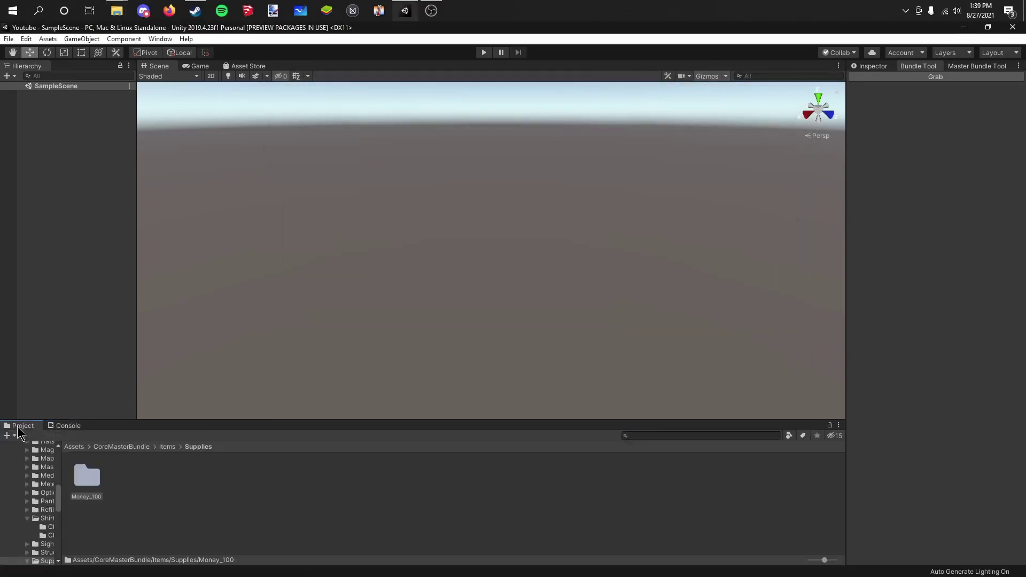
double_click(413, 477)
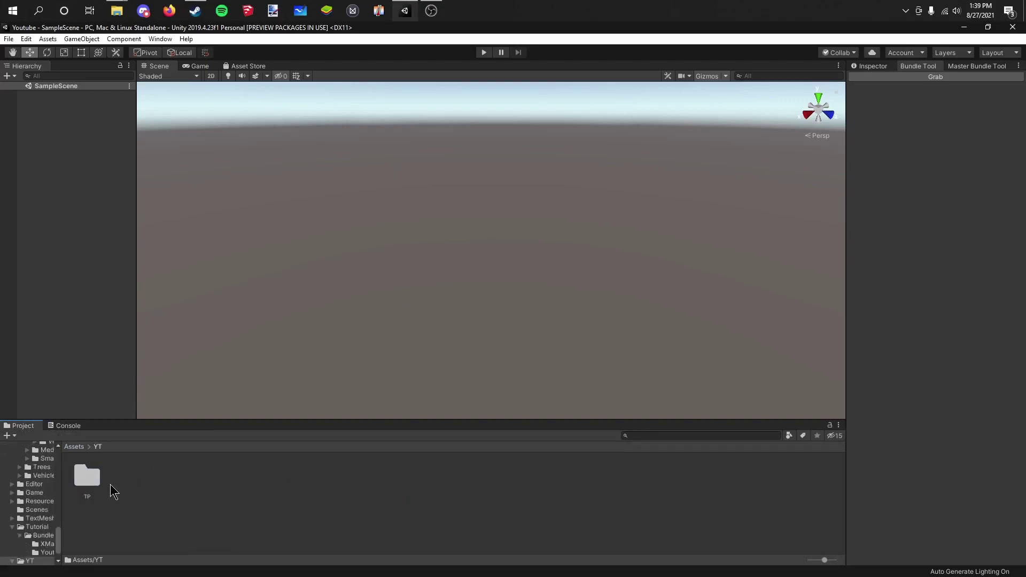
double_click(102, 485)
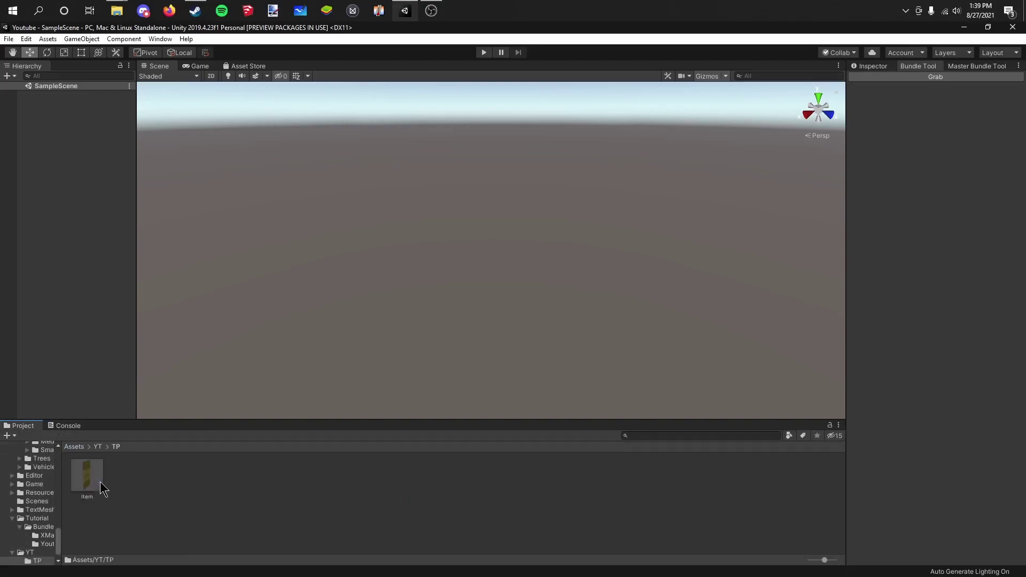
double_click(100, 480)
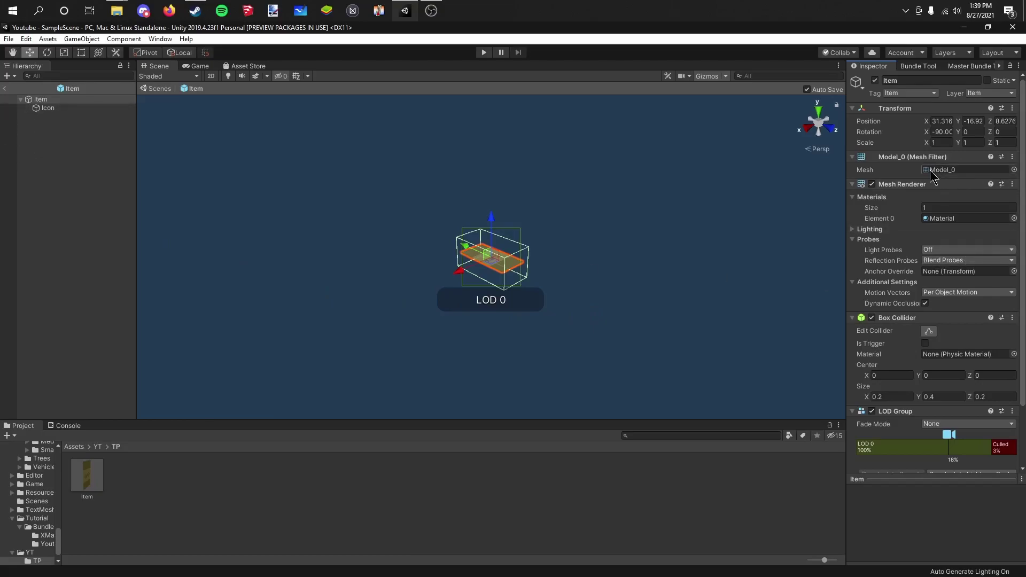
scroll(946, 219, "down", 3)
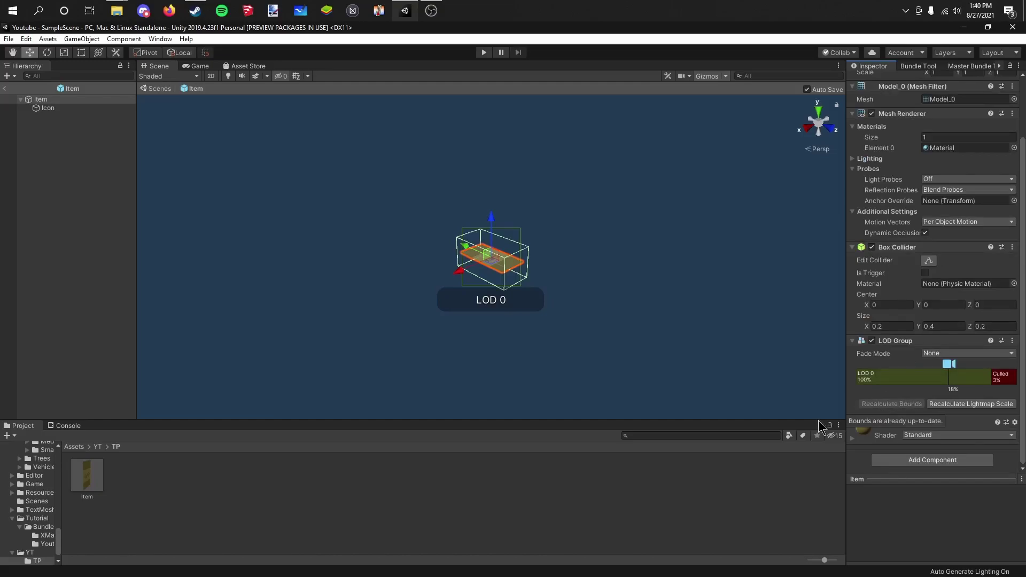
left_click(272, 484)
- Drag ToiletPaper.png and ToiletPaper.blend from the VIDEO STUFF folder into Unity's YT folder
left_click(98, 447)
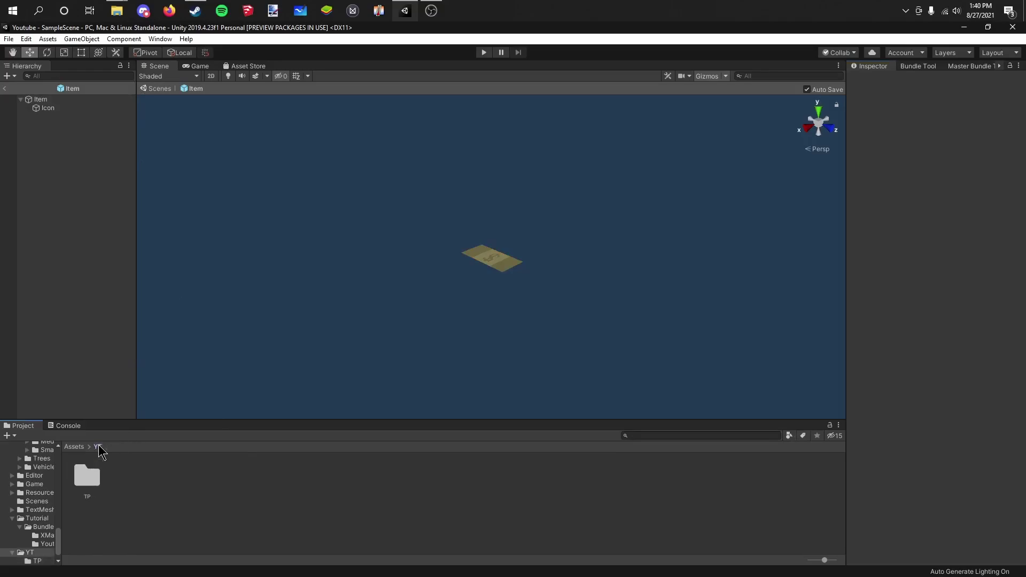
mouse_move(116, 12)
left_click(80, 67)
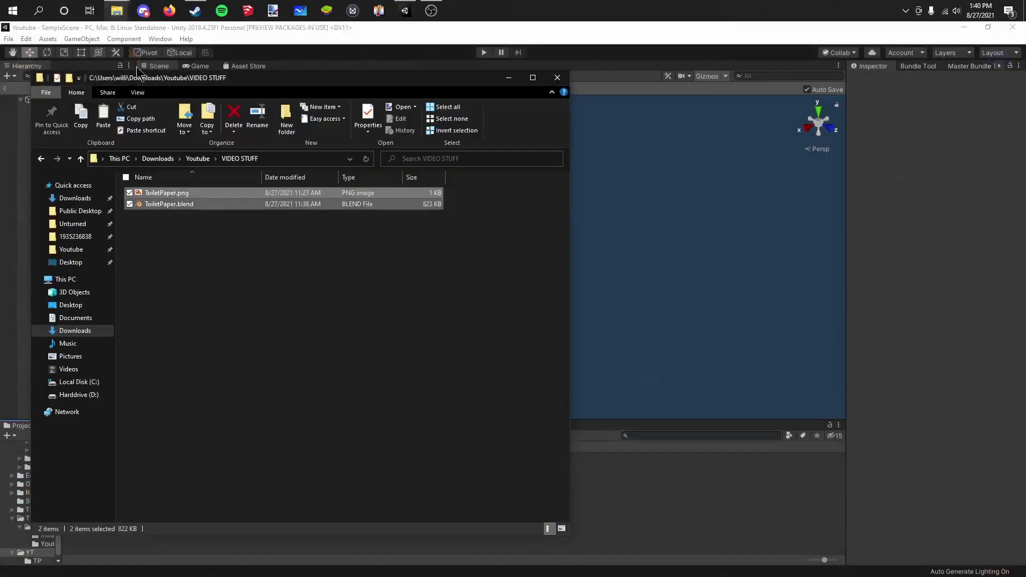
left_click_drag(207, 197, 183, 208)
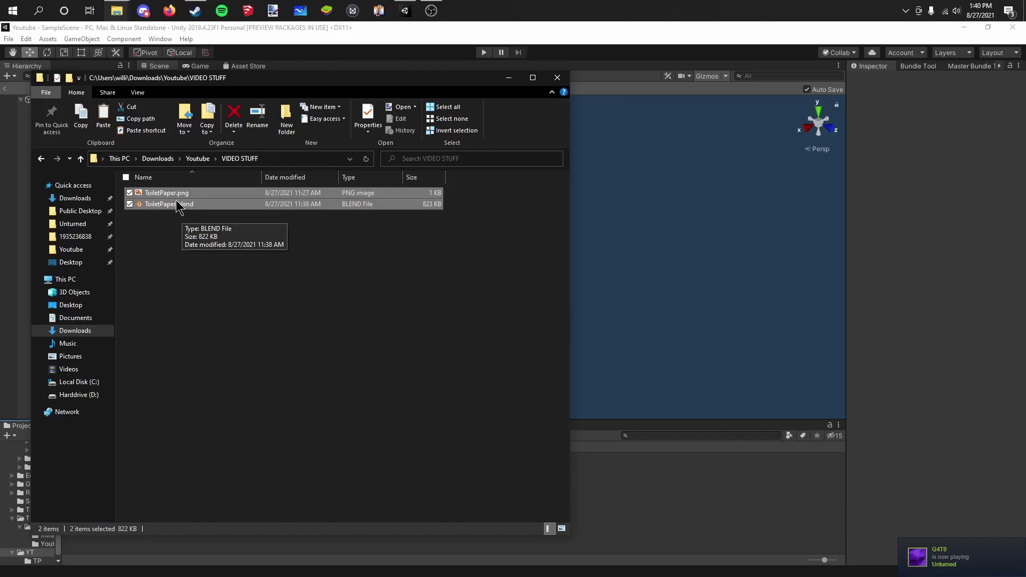
left_click(505, 80)
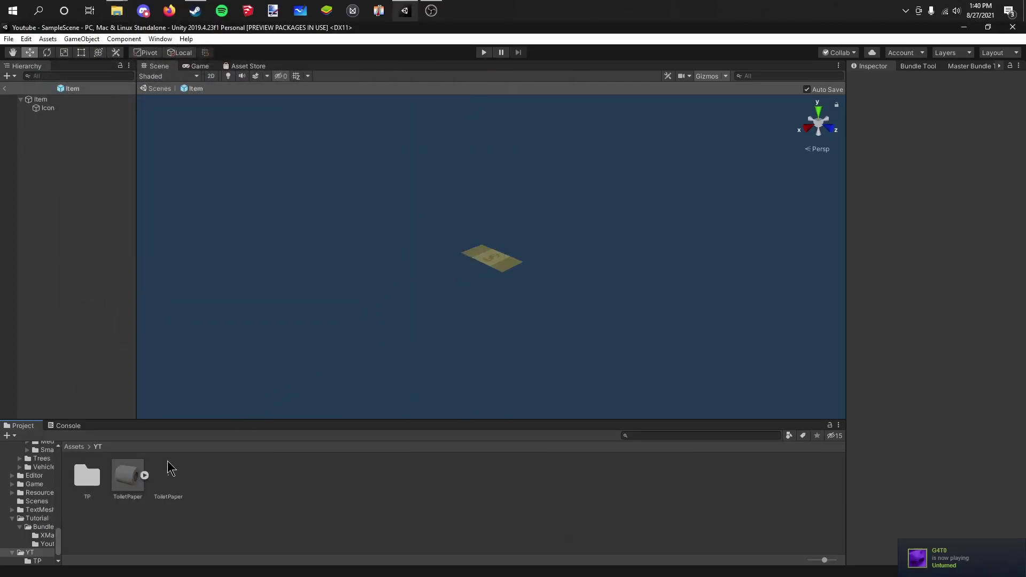
- Expand the ToiletPaper model to show Material and Cylinder, then select the ToiletPaper texture
left_click(148, 476)
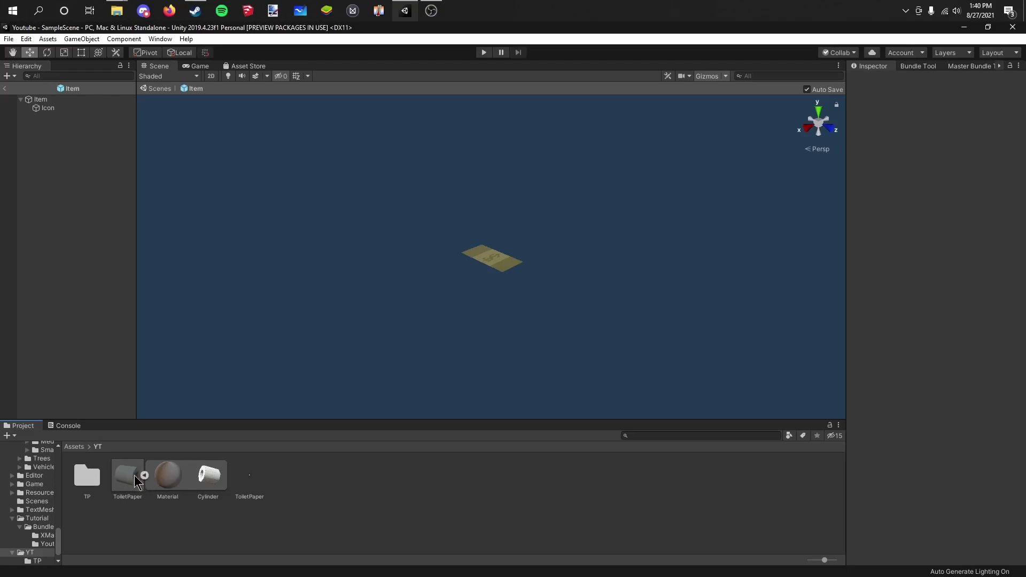
left_click(246, 477)
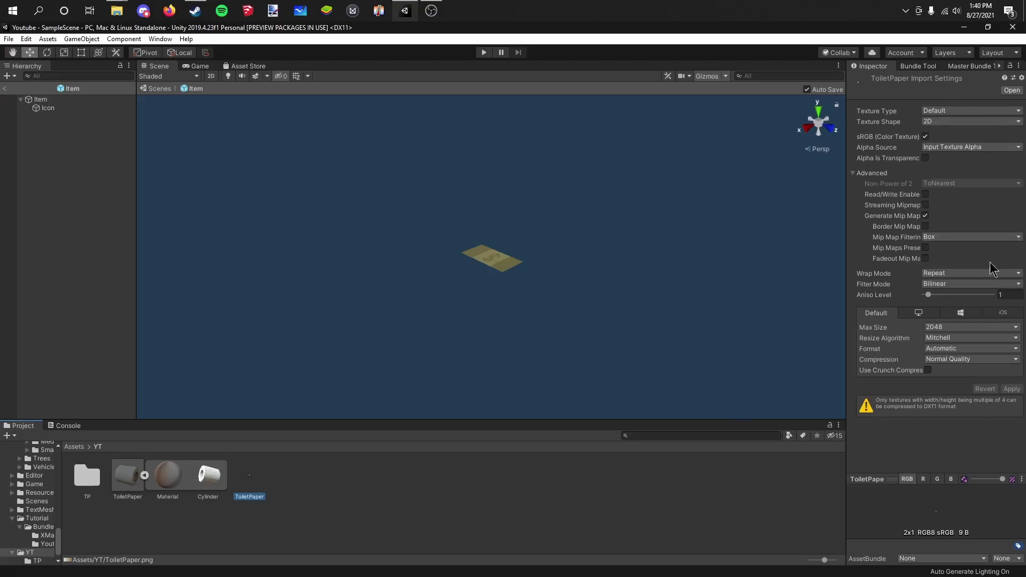
- Give the texture Alpha Is Transparency, Clamp wrap, Aniso Level 16 and Point filtering, and apply
left_click(925, 159)
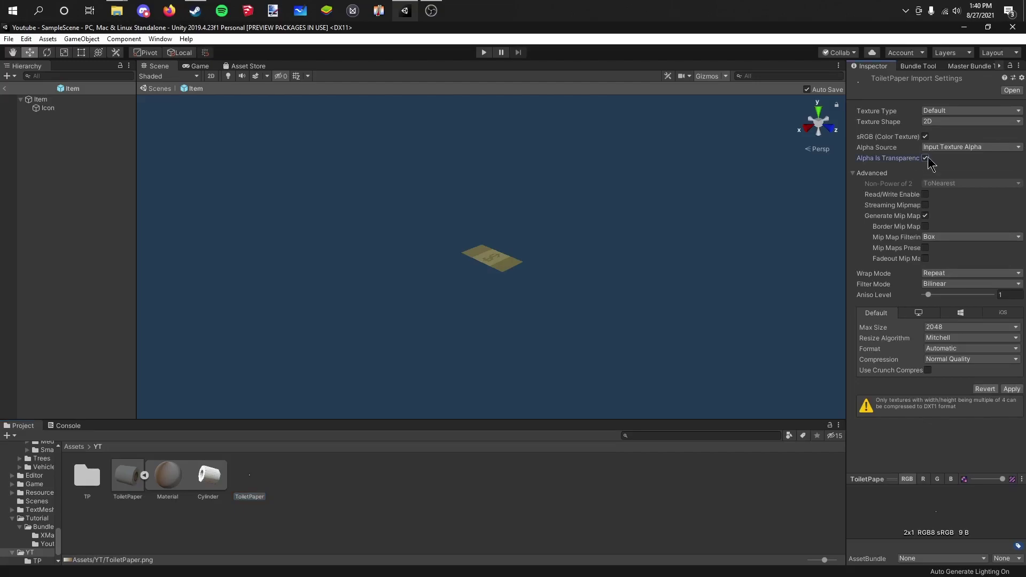
left_click(924, 158)
left_click(926, 158)
left_click(926, 274)
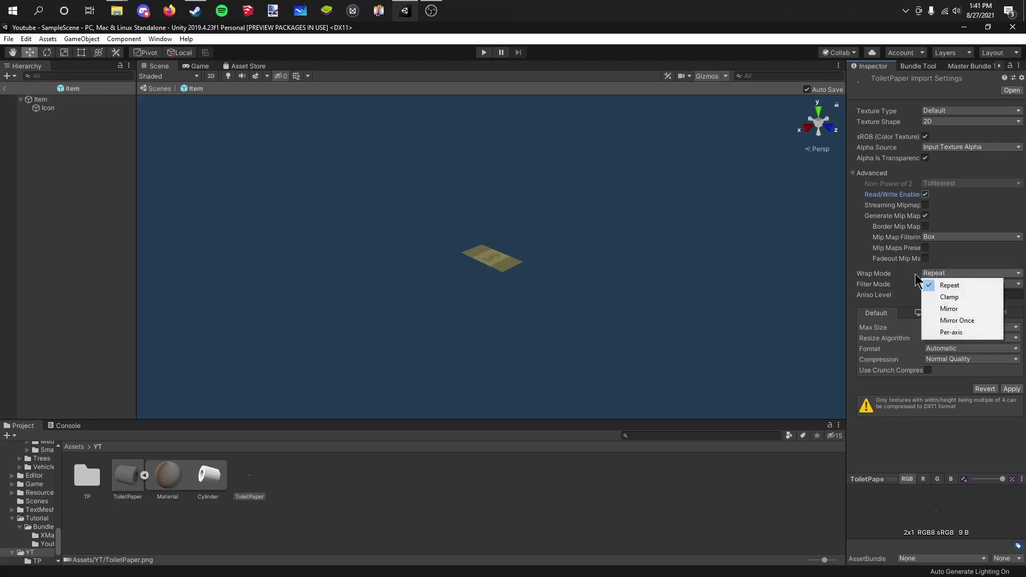
left_click(962, 298)
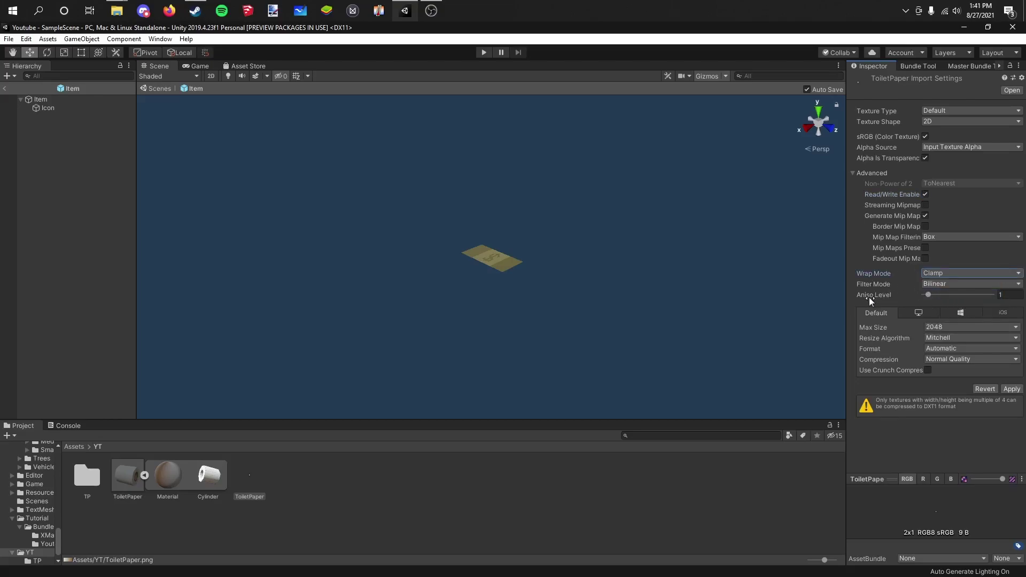
left_click_drag(929, 295, 996, 298)
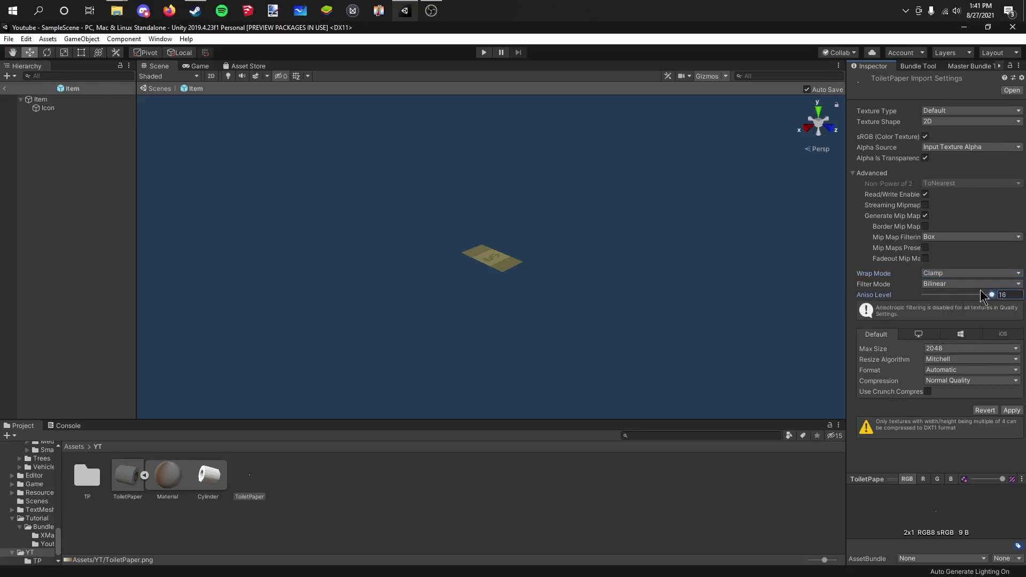
left_click(942, 287)
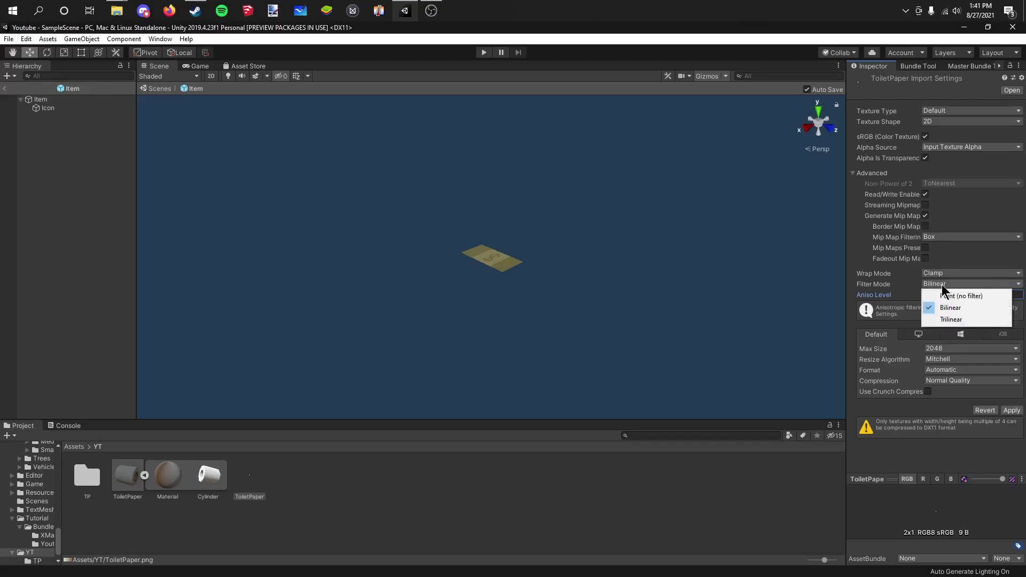
left_click(933, 296)
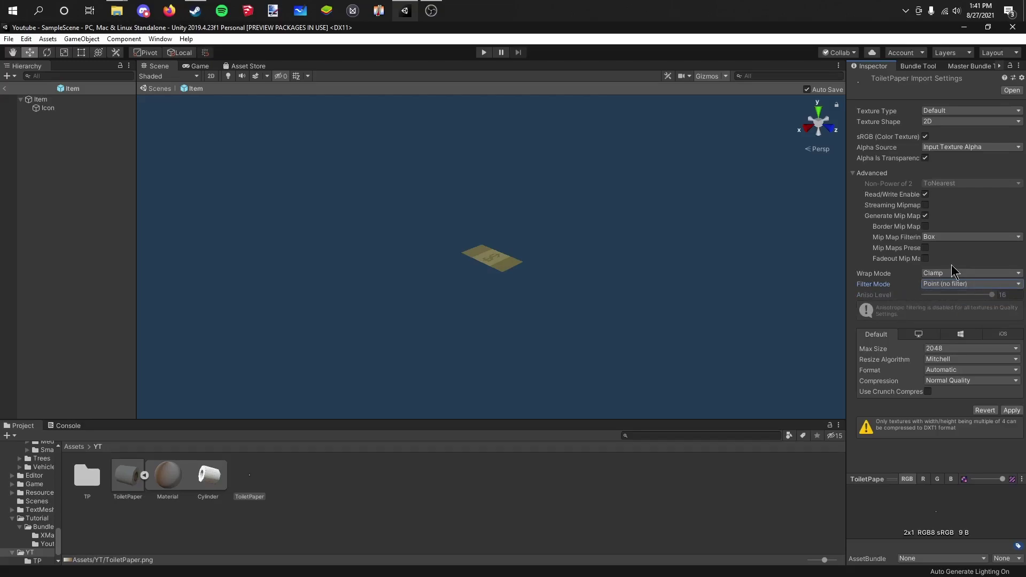
left_click(1012, 410)
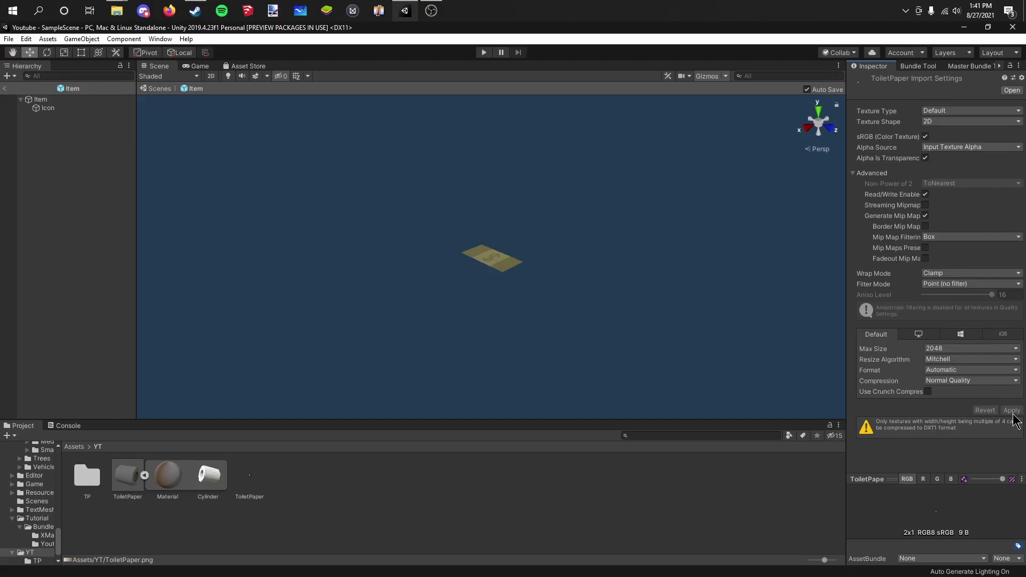
- Limit the texture's max size to 1024 with compression None, and apply
left_click(964, 348)
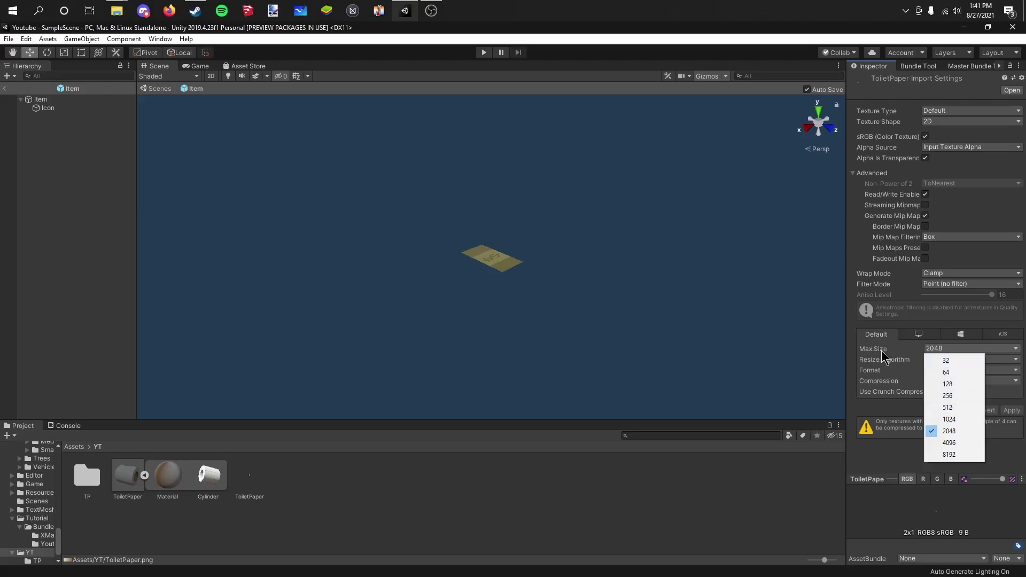
left_click(962, 420)
left_click(956, 382)
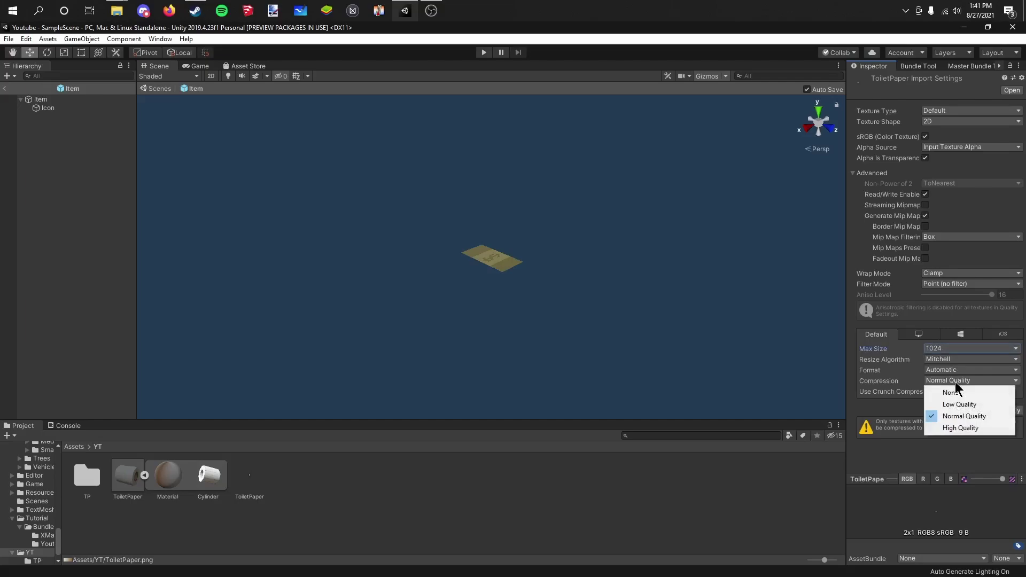
left_click(950, 393)
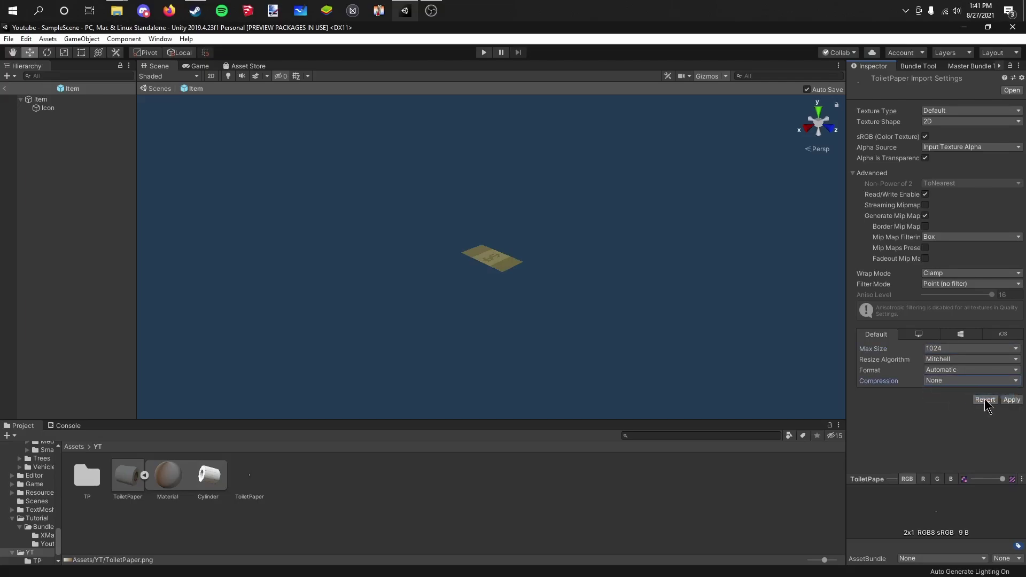
left_click(1010, 401)
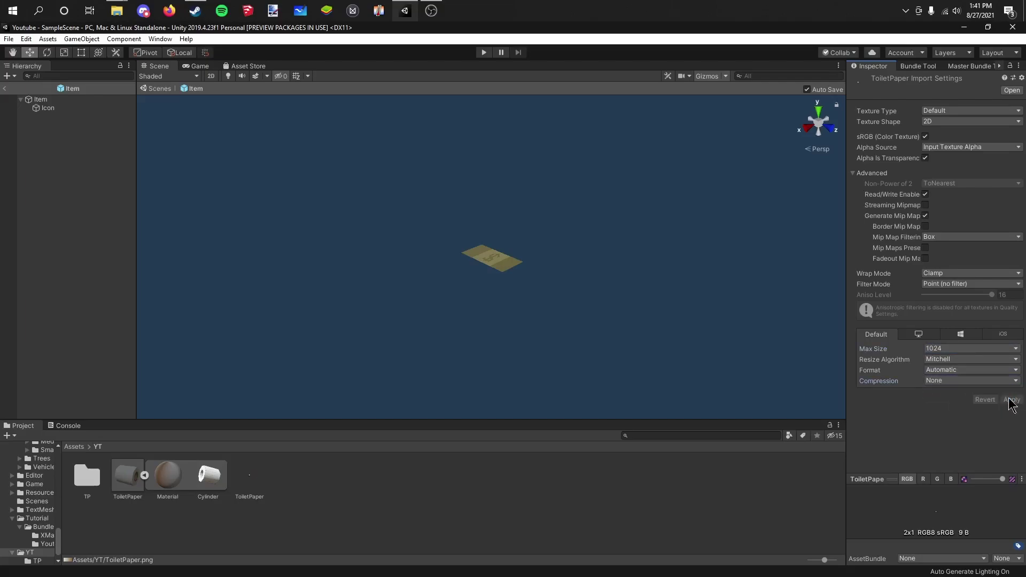
- Inspect the embedded Material and rotate its preview, then select the ToiletPaper.blend model's import settings
left_click(168, 478)
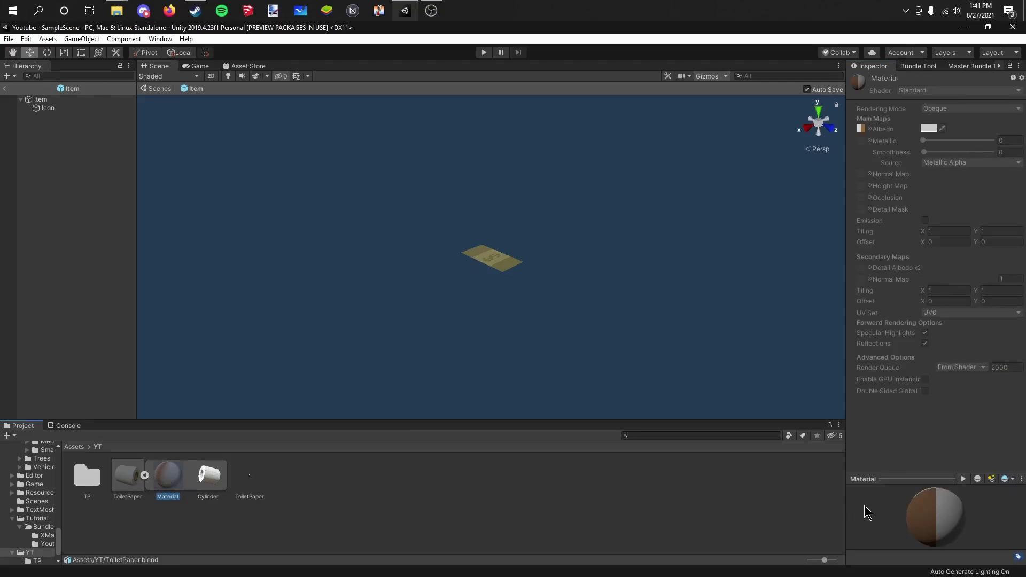
left_click_drag(866, 508, 941, 512)
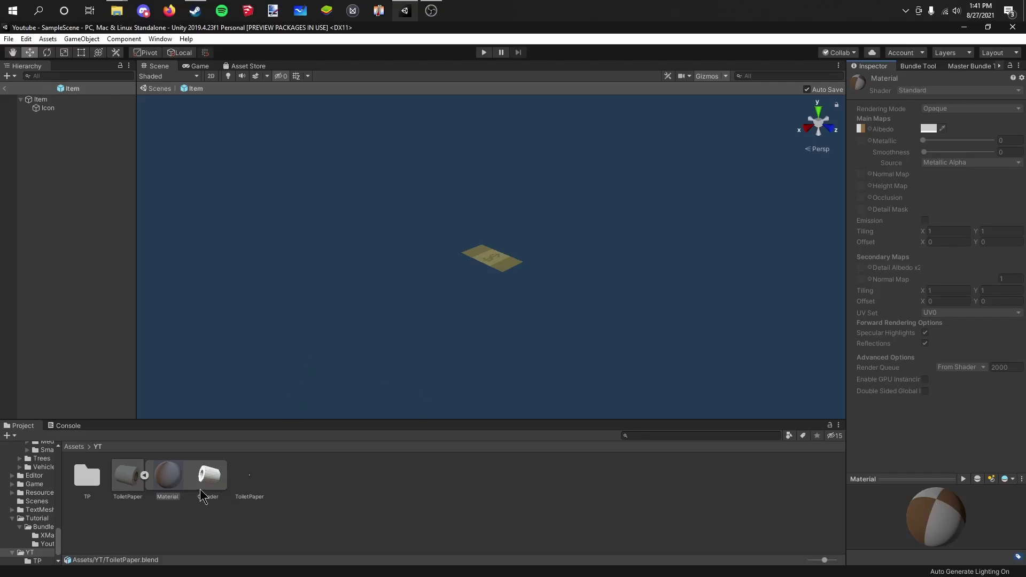
left_click(142, 475)
left_click(131, 479)
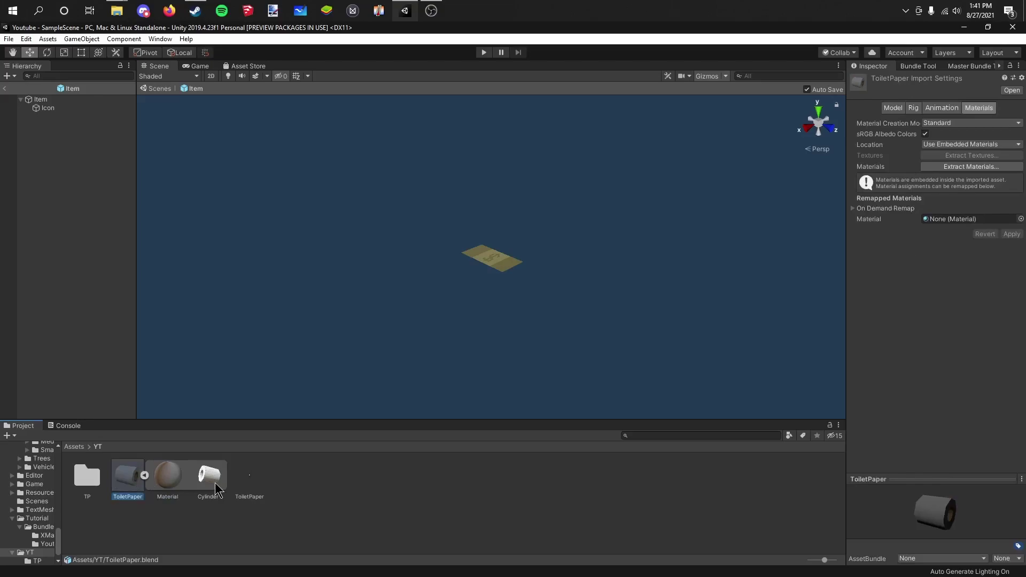
left_click(178, 484)
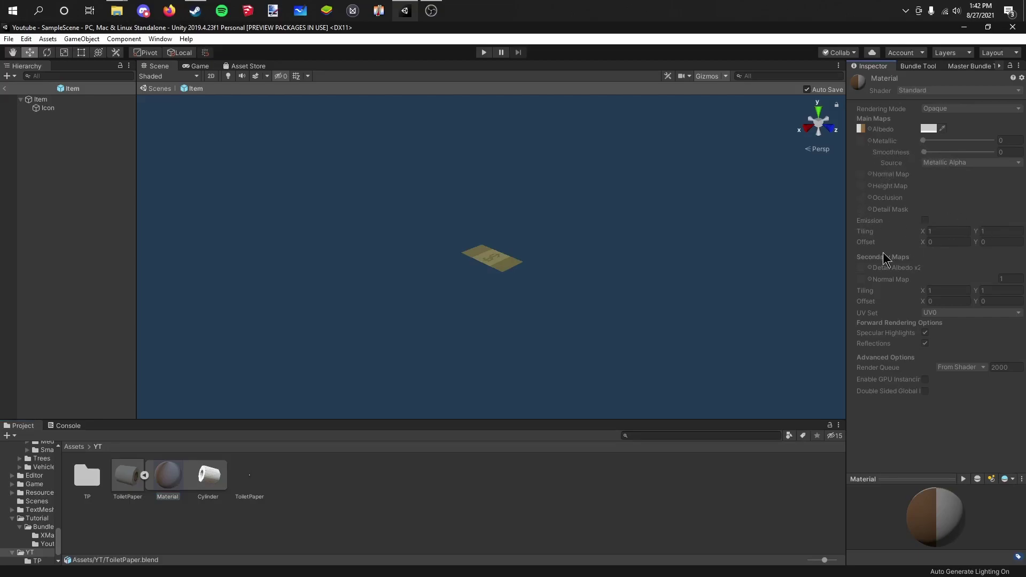
left_click(132, 487)
left_click(161, 483)
left_click(131, 477)
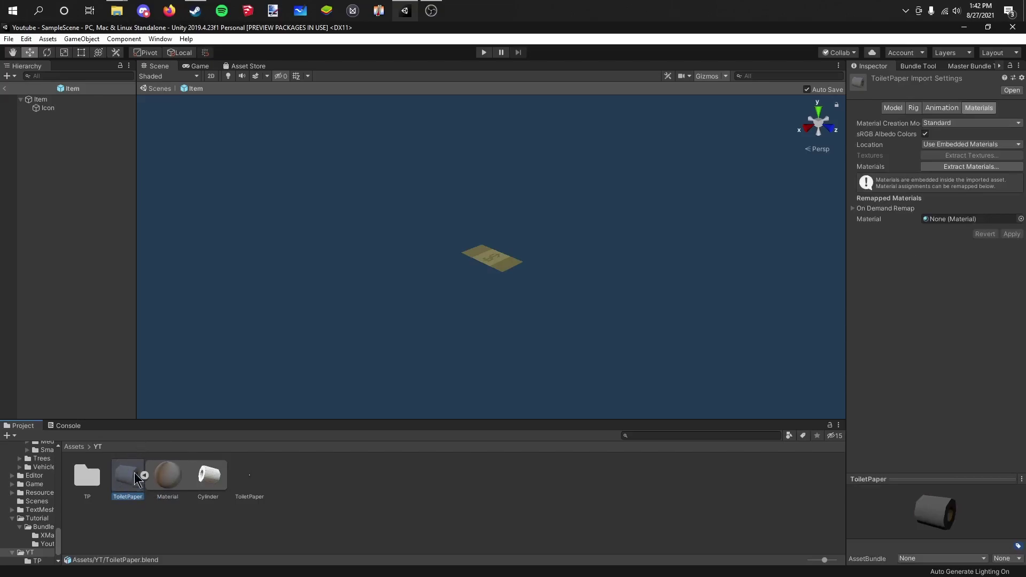
left_click(893, 108)
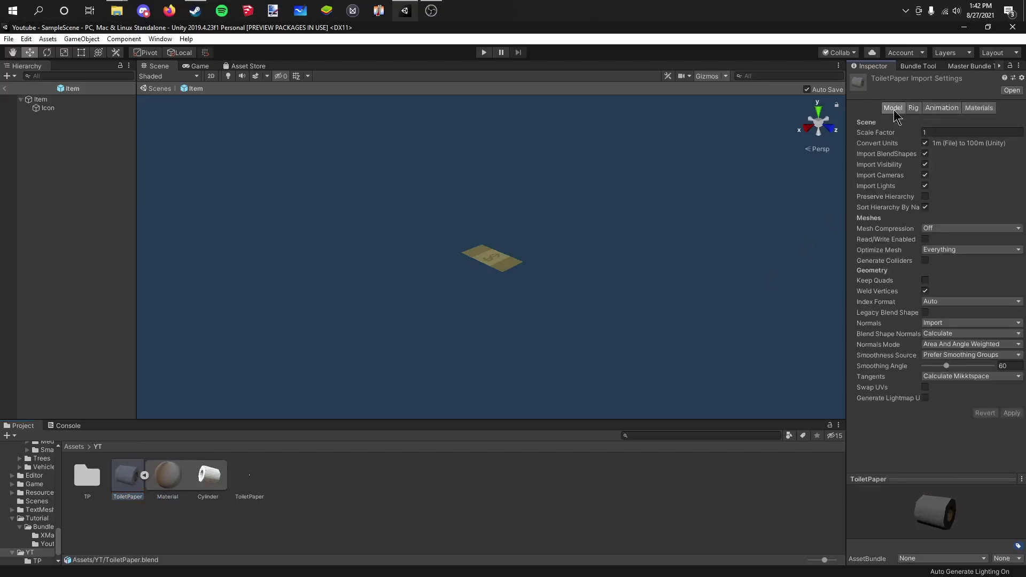
left_click(908, 107)
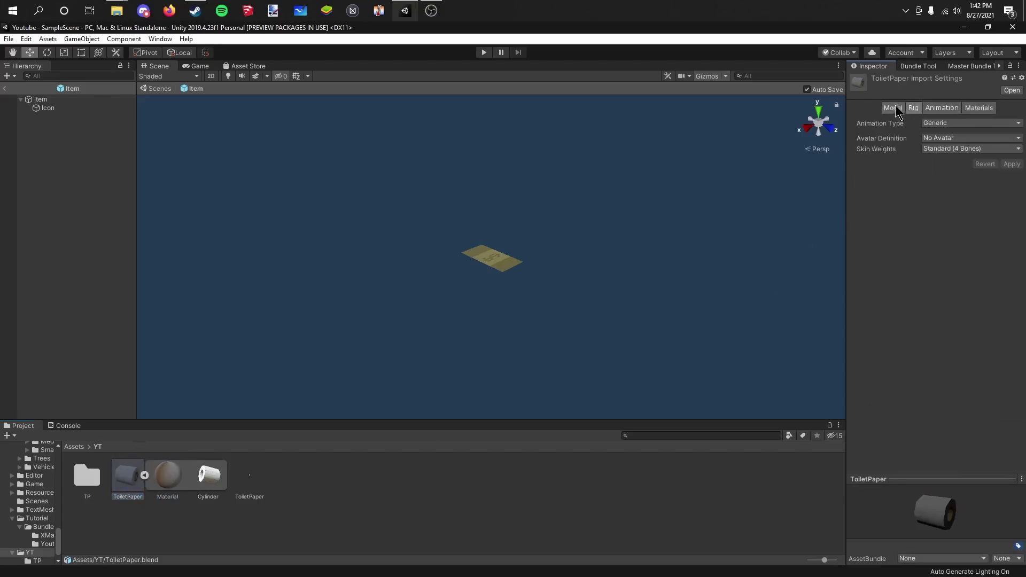
left_click(935, 107)
left_click(892, 108)
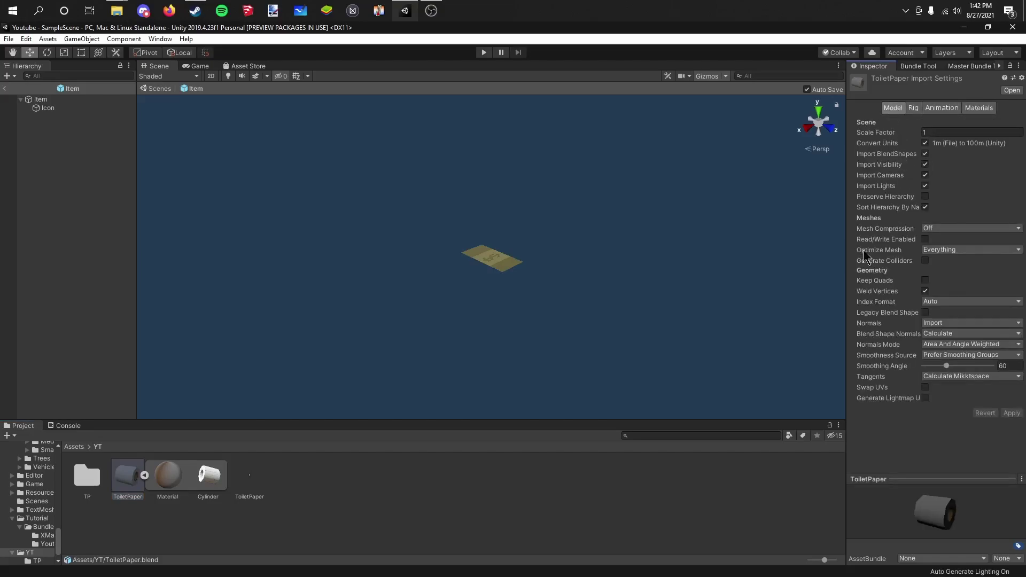
left_click(982, 109)
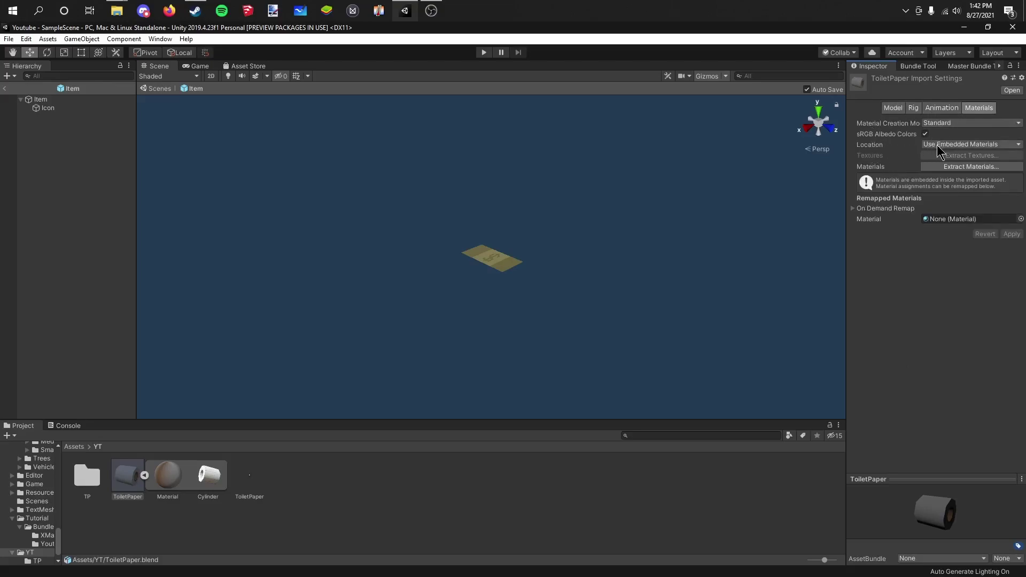
left_click(964, 145)
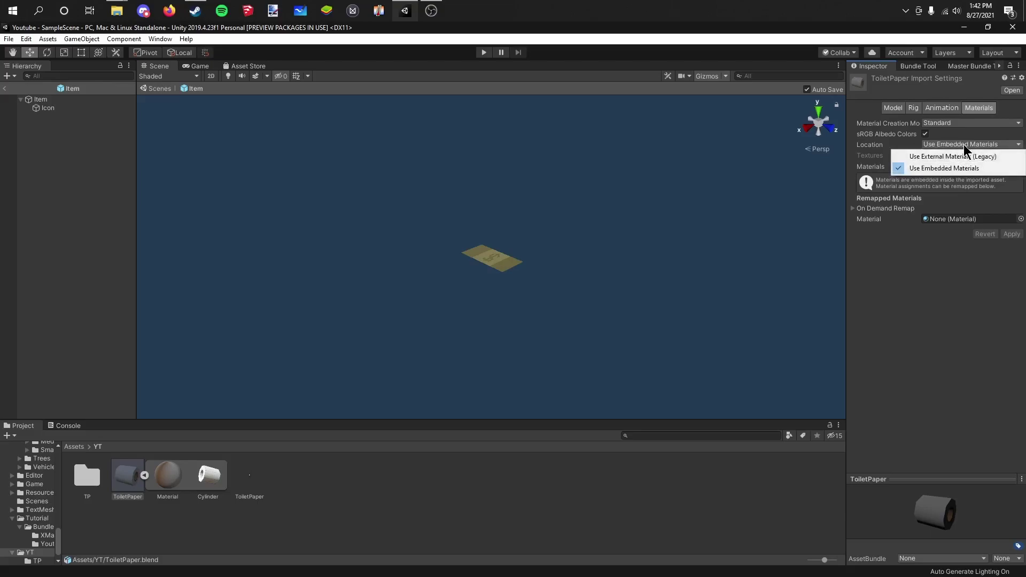
left_click(932, 155)
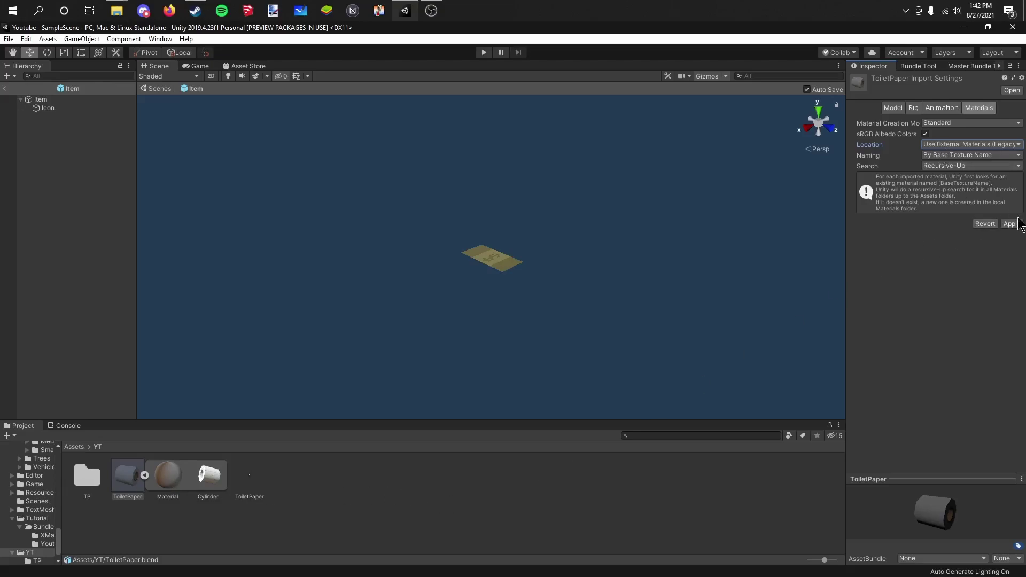
left_click(983, 224)
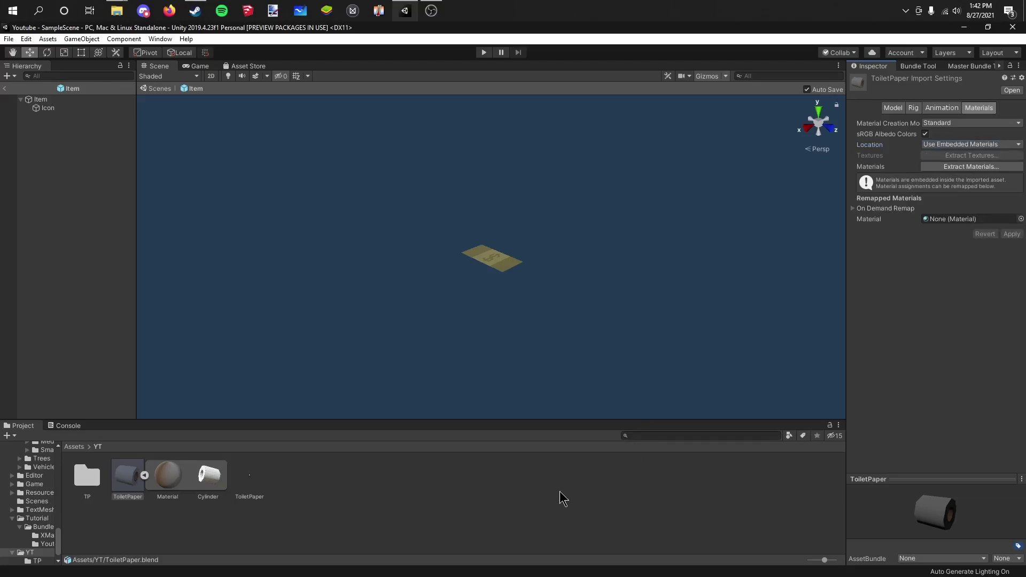
- Assign the ToiletPaper Cylinder mesh to the Item's Mesh Filter, replacing Model_0
double_click(87, 475)
left_click(92, 477)
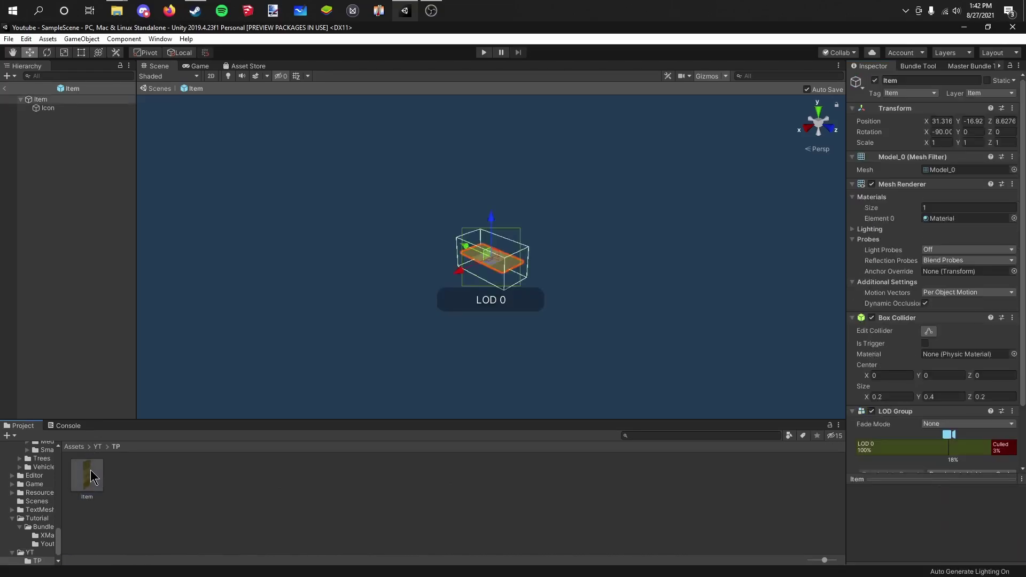
left_click(99, 447)
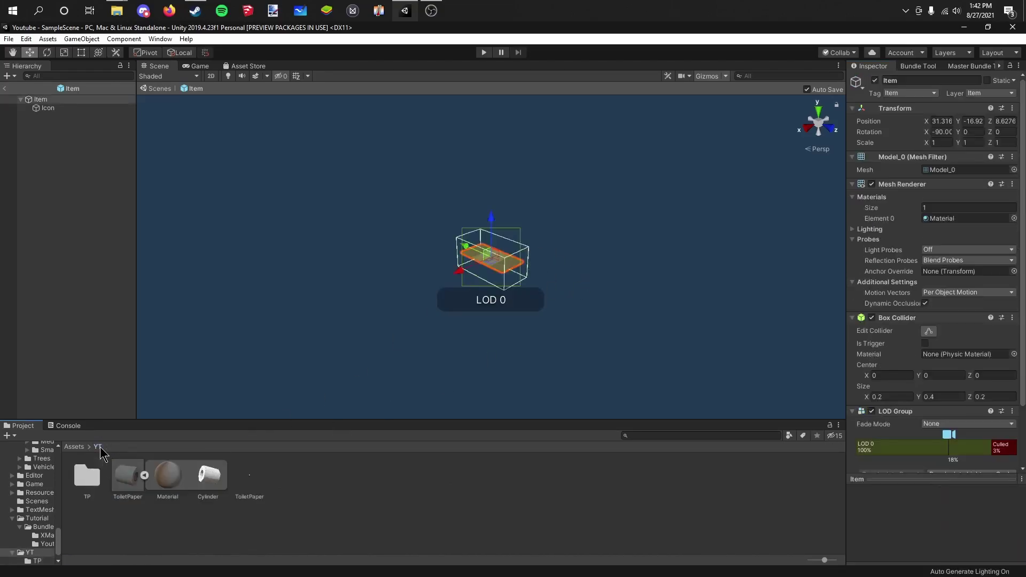
left_click_drag(214, 484, 362, 272)
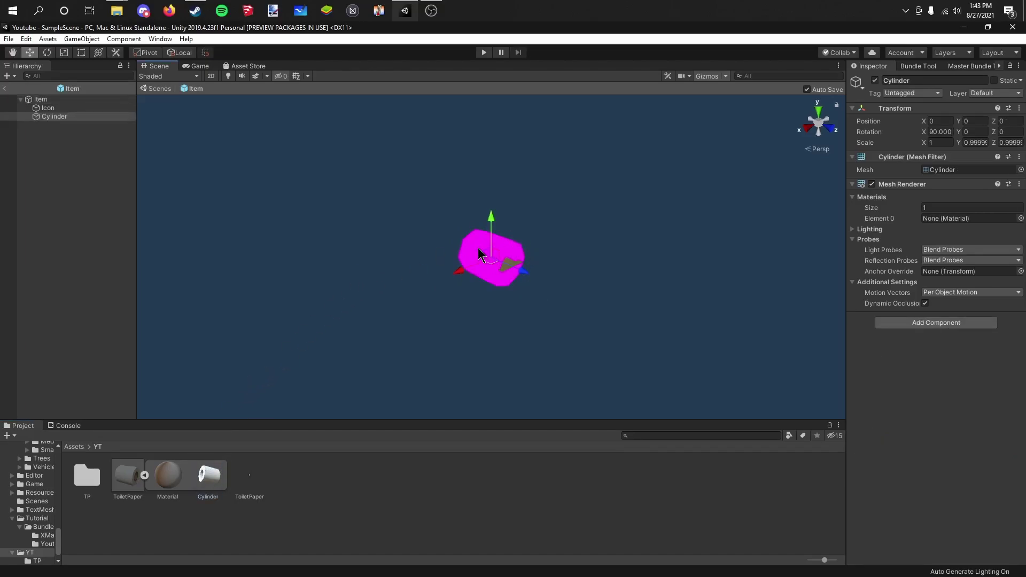
key("Delete")
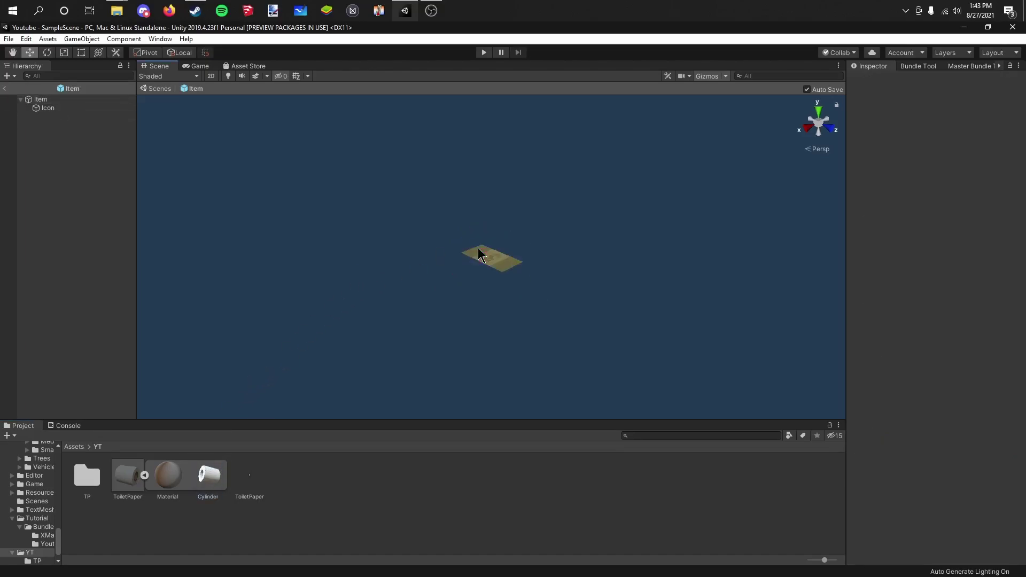
left_click(65, 100)
left_click_drag(208, 475, 923, 171)
left_click_drag(131, 484, 904, 191)
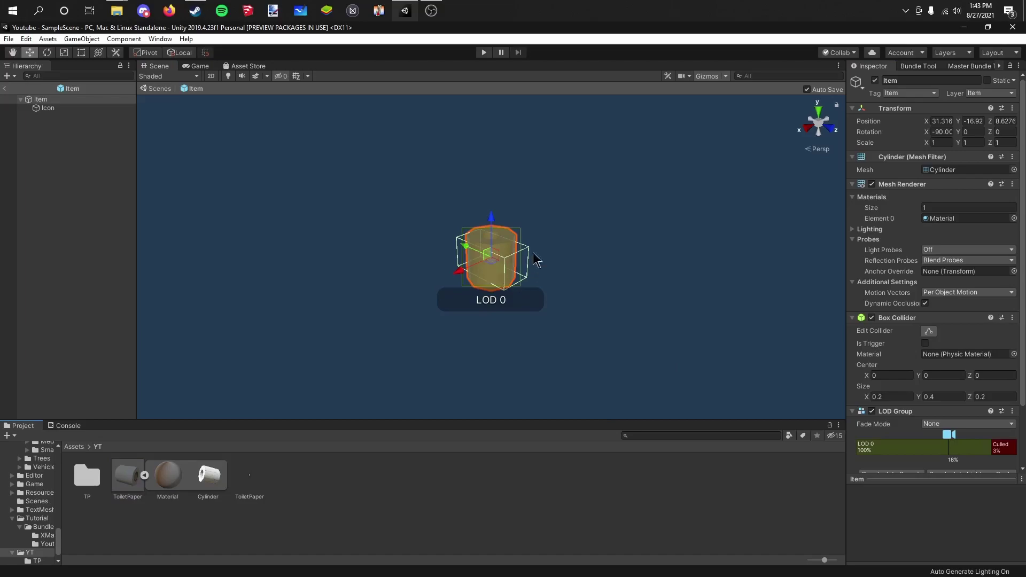
scroll(530, 239, "up", 5)
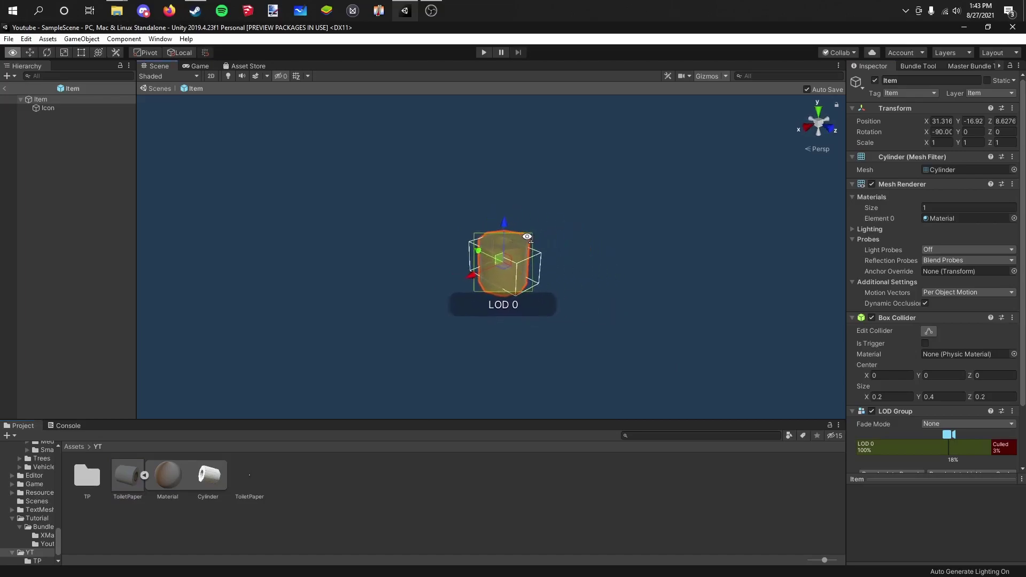
scroll(526, 251, "down", 2)
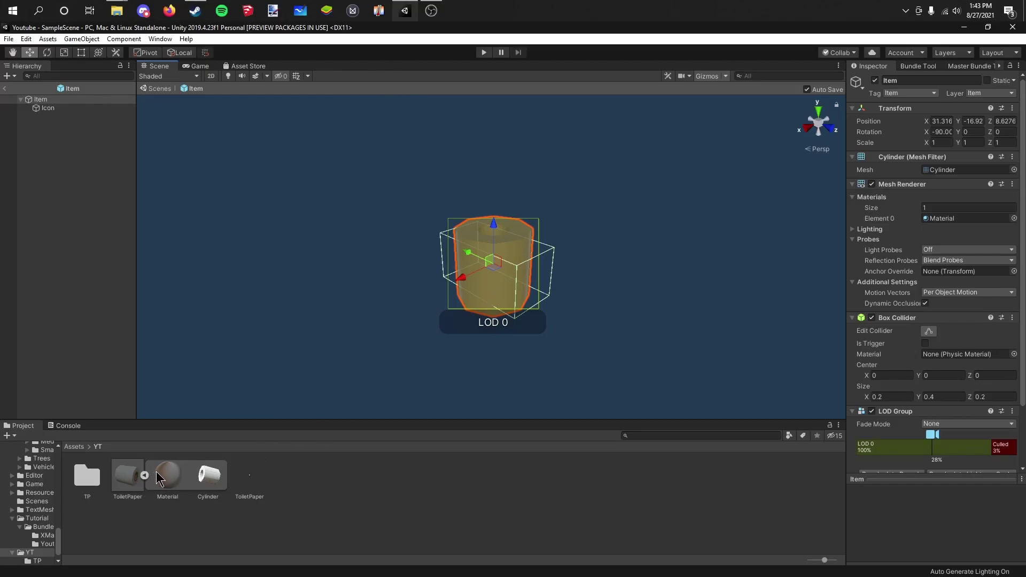
- Check the cylinder in the Scene view and recalculate the Item's LOD Group bounds to fit it
left_click_drag(165, 478, 934, 220)
left_click_drag(652, 202, 550, 208, "alt")
scroll(550, 208, "up", 10)
scroll(550, 213, "down", 6)
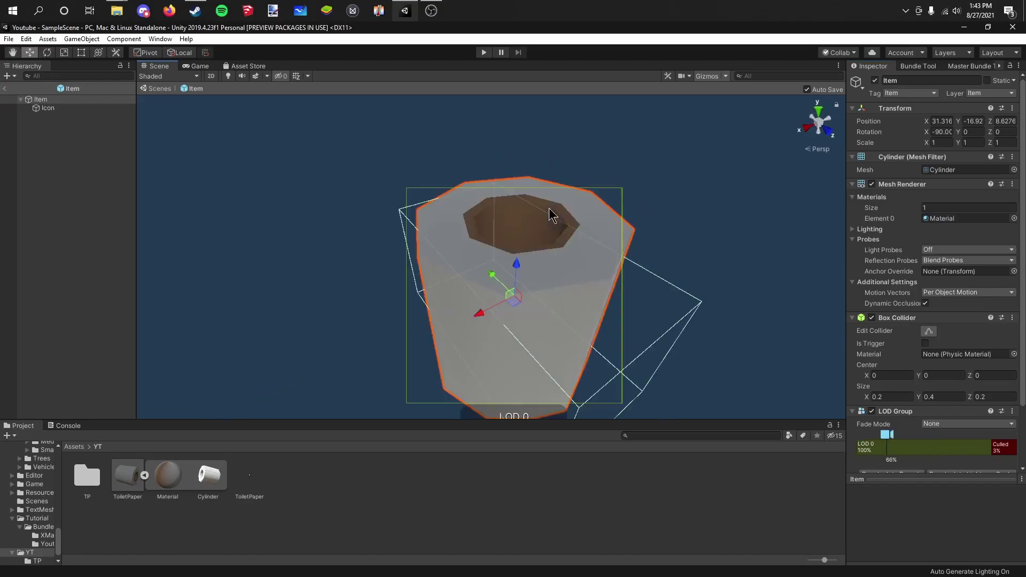
scroll(540, 222, "down", 4)
scroll(532, 214, "down", 2)
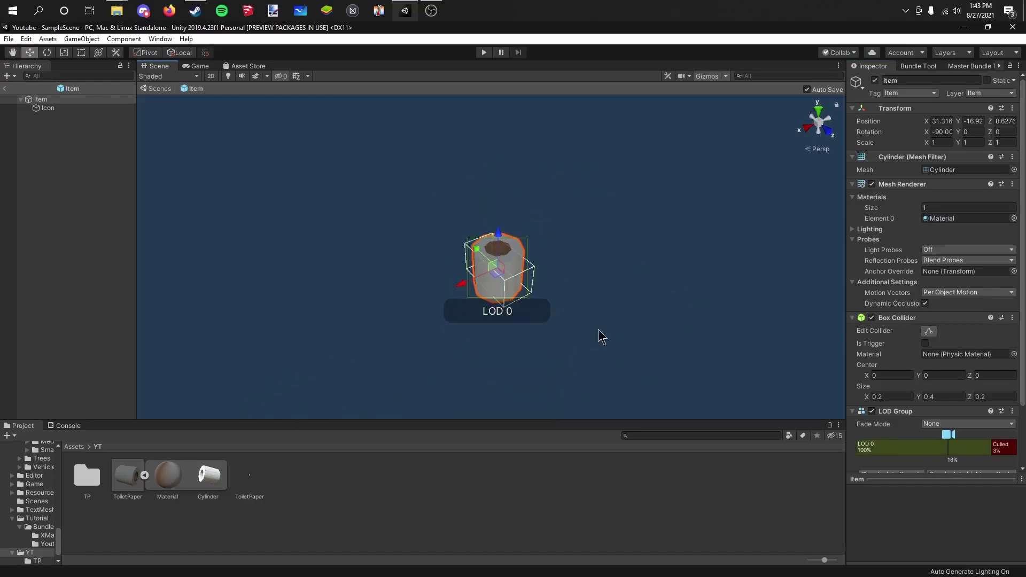
left_click_drag(603, 337, 620, 235, "alt")
scroll(913, 379, "down", 3)
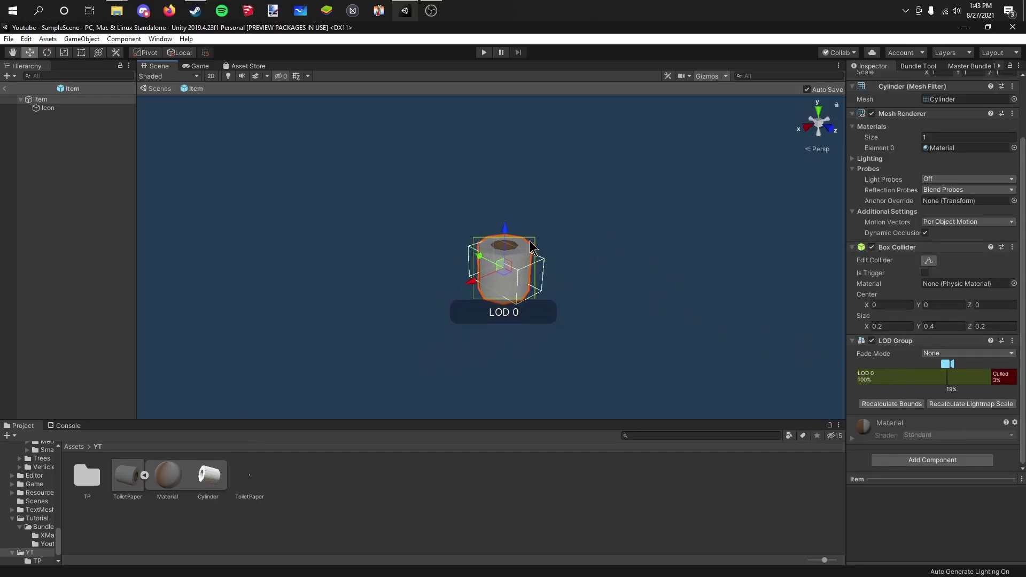
left_click(883, 406)
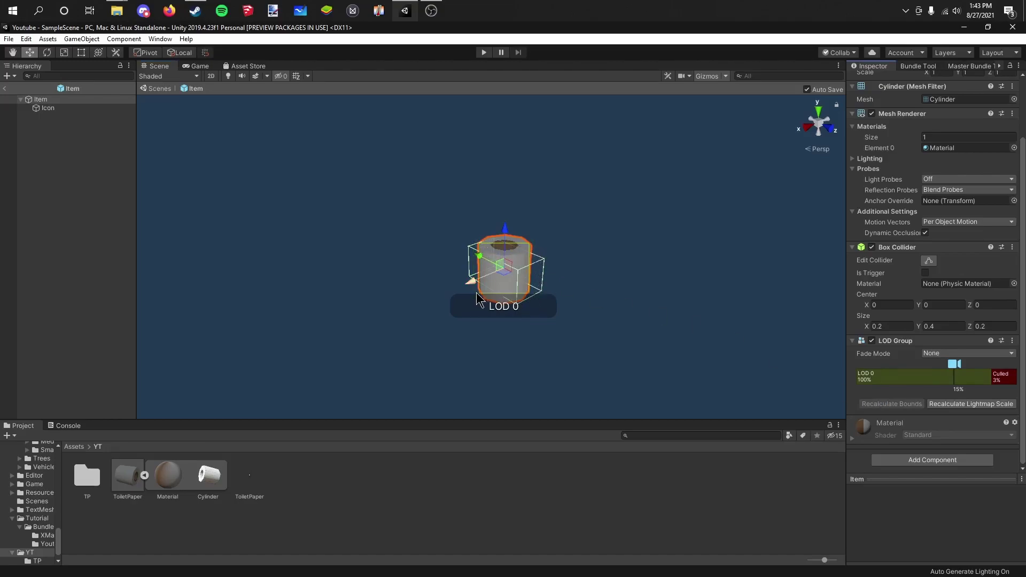
scroll(636, 271, "down", 2)
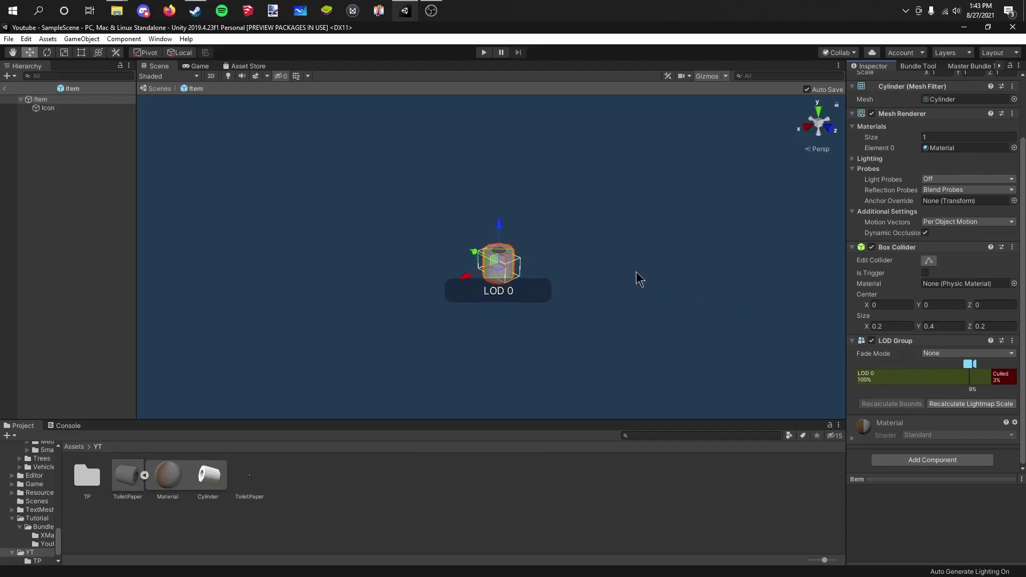
scroll(635, 272, "down", 3)
scroll(615, 265, "up", 5)
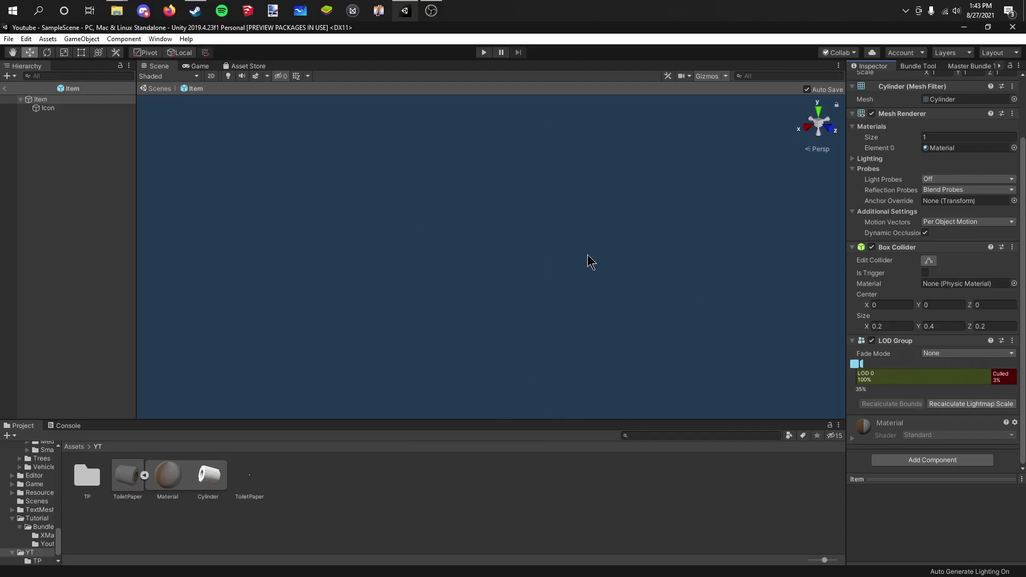